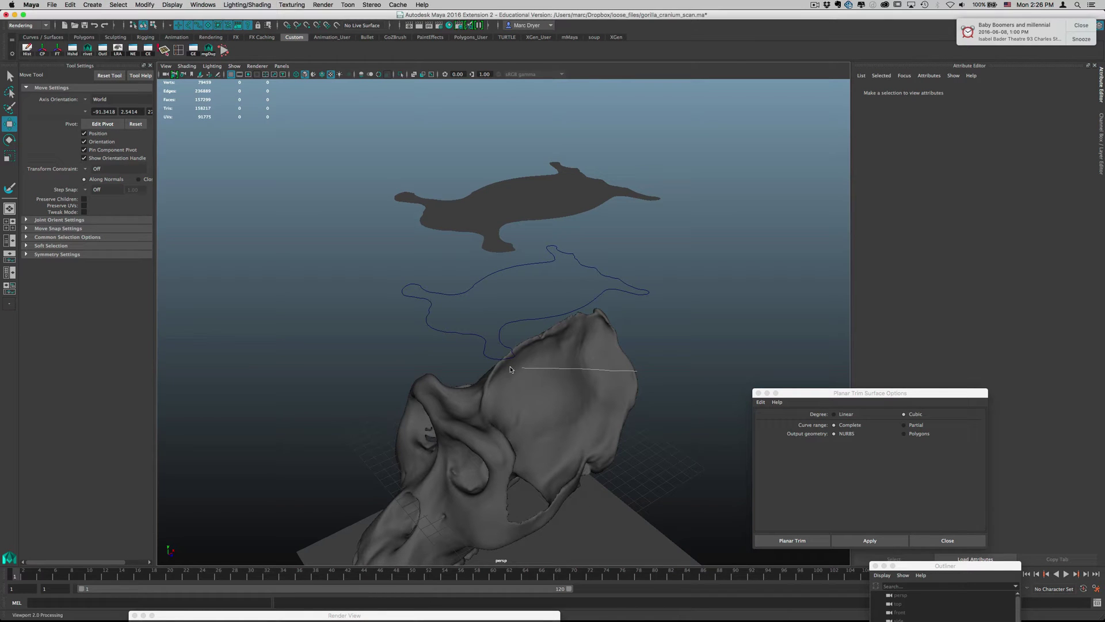
- Examine the gorilla skull mesh, the outline curve above it and the flat silhouette surface from several angles
right_click(637, 365)
left_click_drag(526, 382, 508, 248, "alt")
left_click(602, 249)
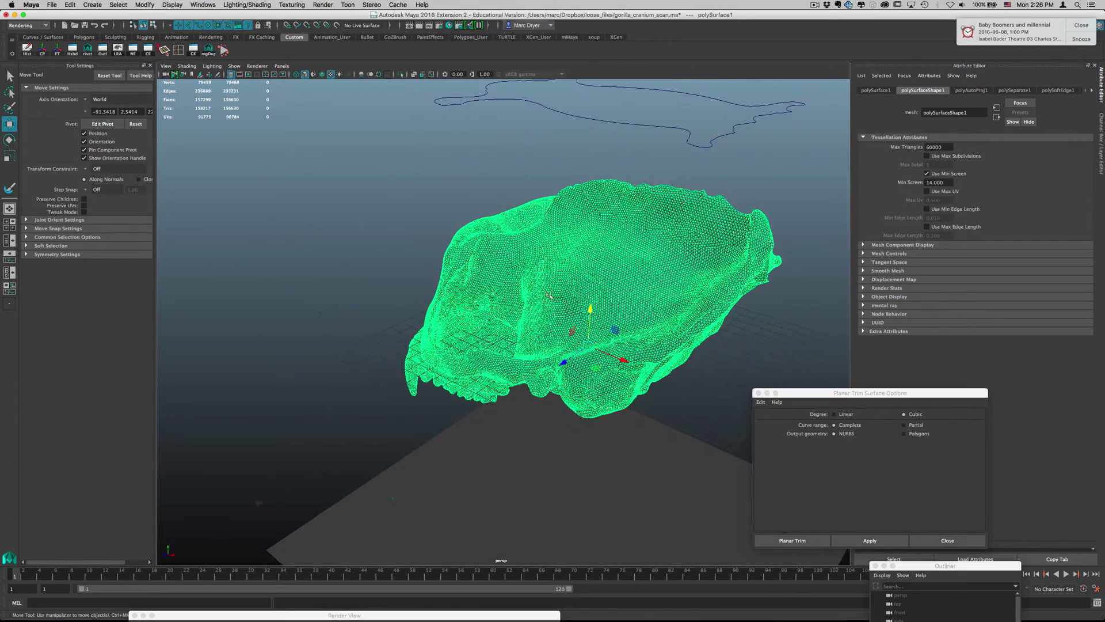
left_click_drag(550, 296, 636, 289, "alt")
left_click(647, 279)
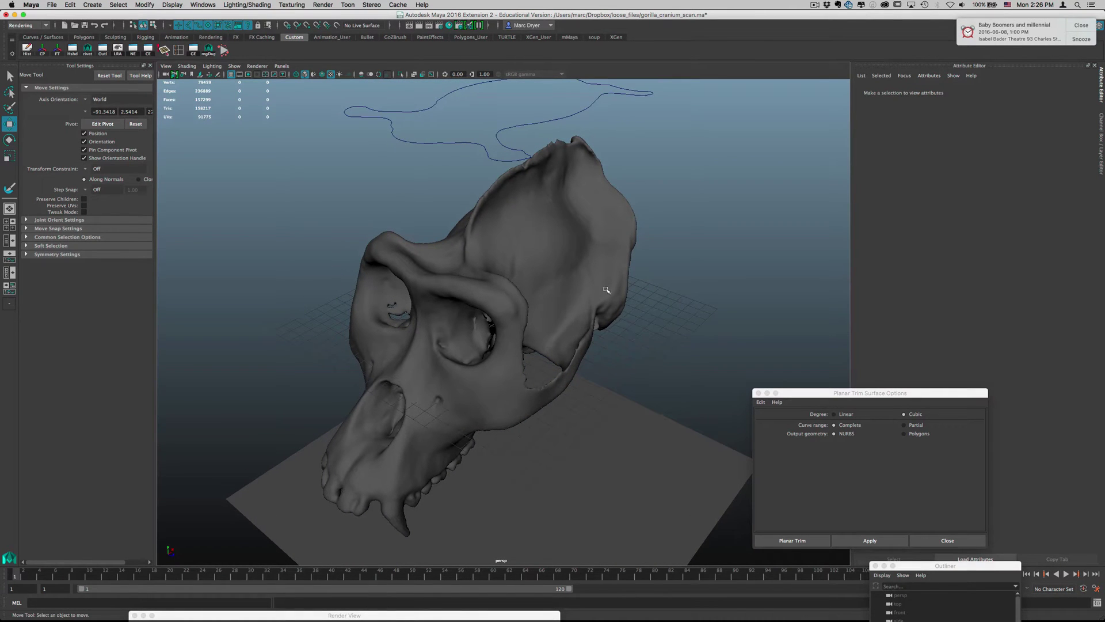
mouse_move(418, 232)
left_mouse_down("alt")
mouse_move(345, 222)
mouse_move(362, 209)
mouse_move(429, 213)
left_mouse_up("alt")
left_click_drag(545, 186, 531, 260, "alt")
left_click(442, 228)
right_click_drag(532, 260, 390, 258, "alt")
- Create a polygon sphere and scale it up uniformly until it encloses the skull
key("space")
left_click(420, 275)
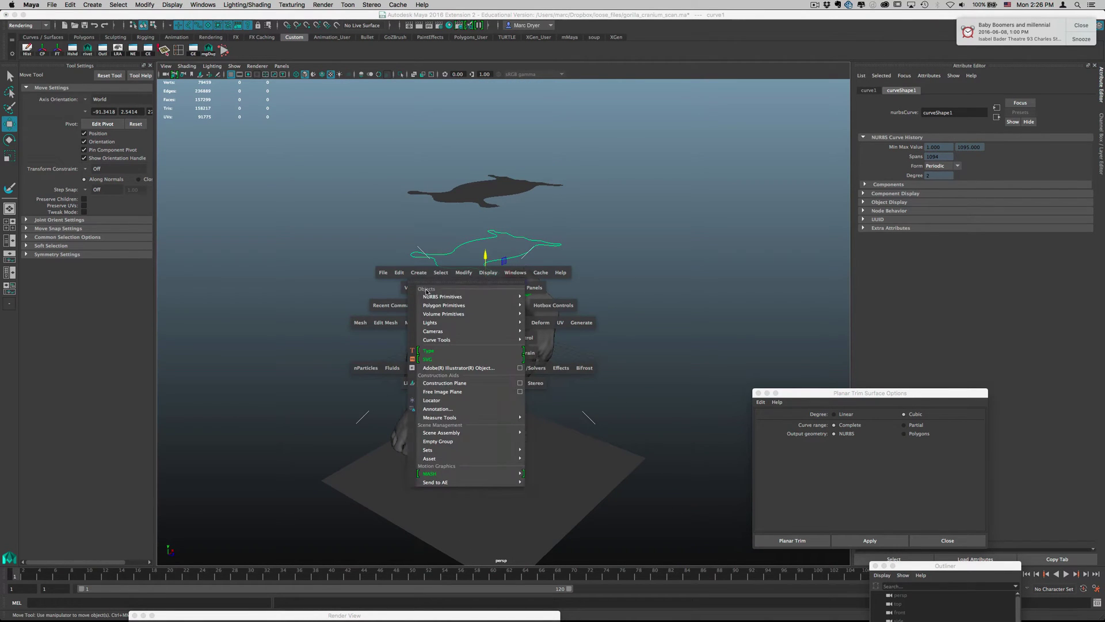
mouse_move(460, 305)
left_click(546, 309)
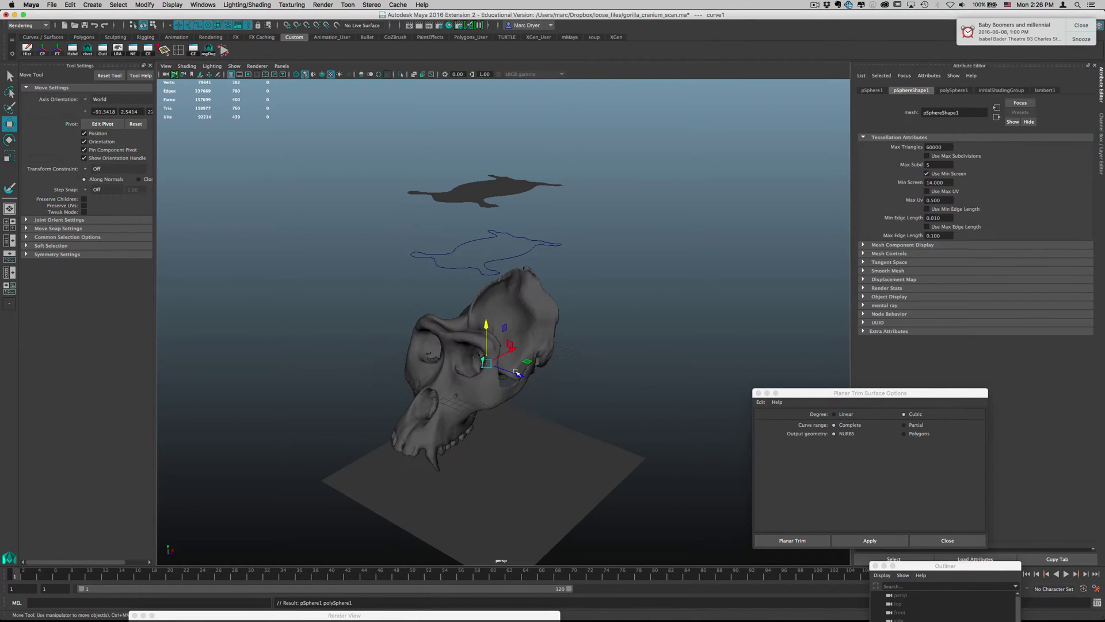
key("r")
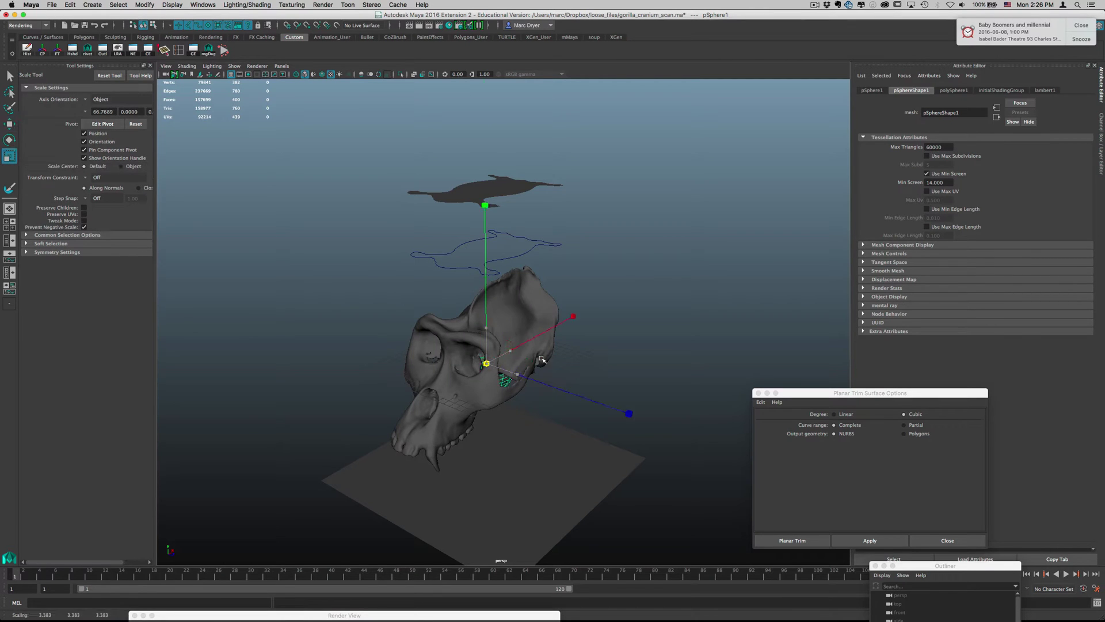
left_click_drag(488, 365, 562, 328)
middle_click_drag(562, 328, 627, 270, "alt")
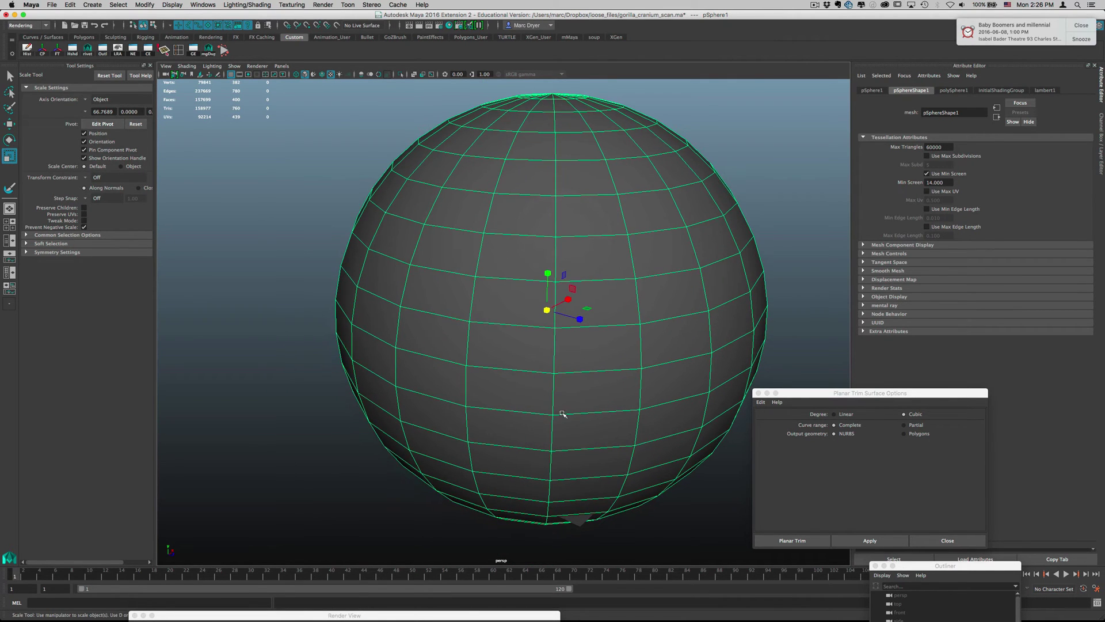
- Select the horizontal edge loop around the sphere's middle and convert it to a curve
right_click_drag(488, 327, 475, 321)
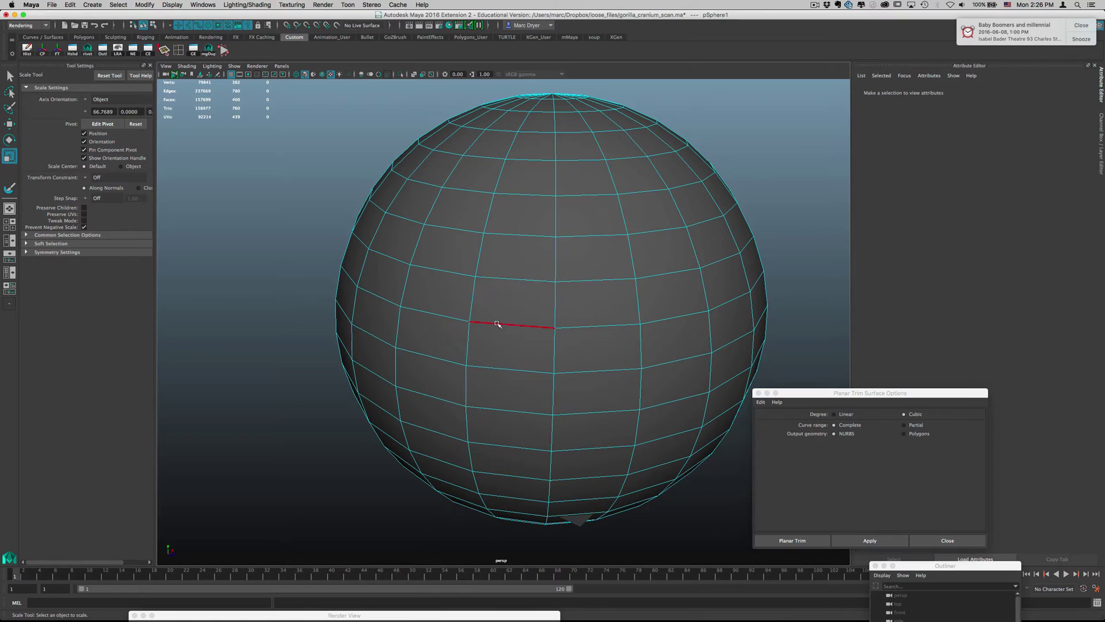
double_click(498, 326)
left_click_drag(452, 329, 612, 320, "alt")
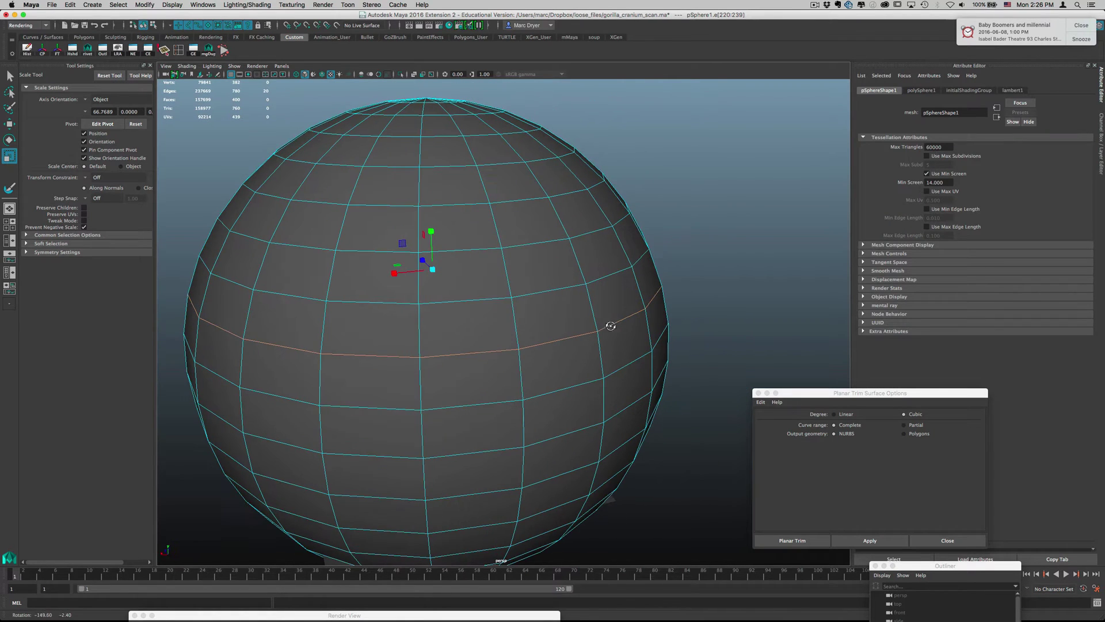
left_click_drag(401, 371, 434, 365, "alt")
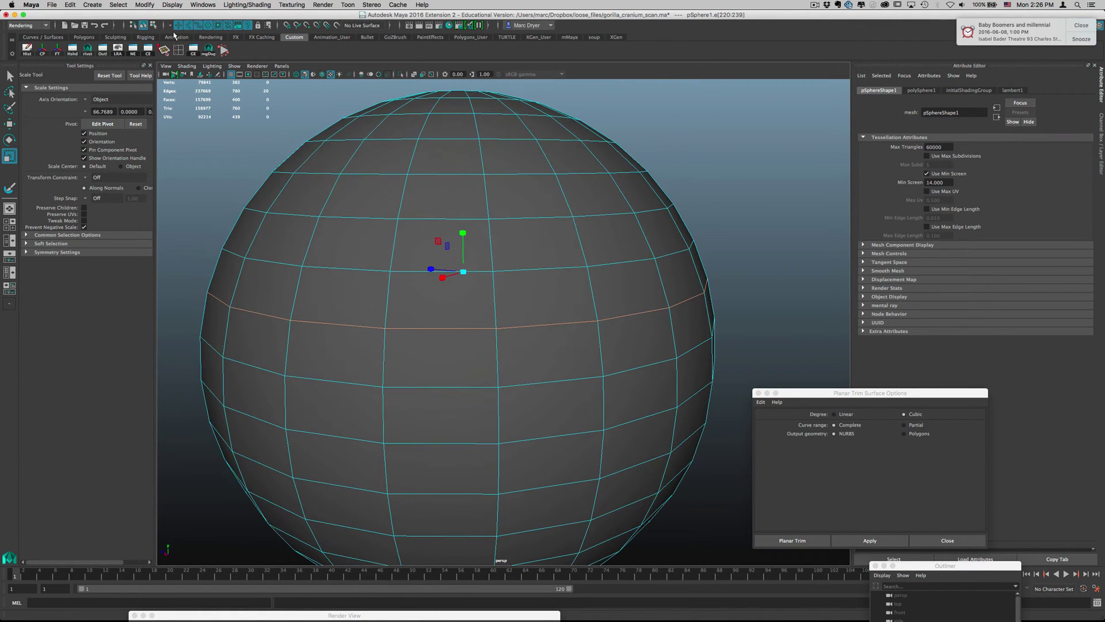
left_click(148, 5)
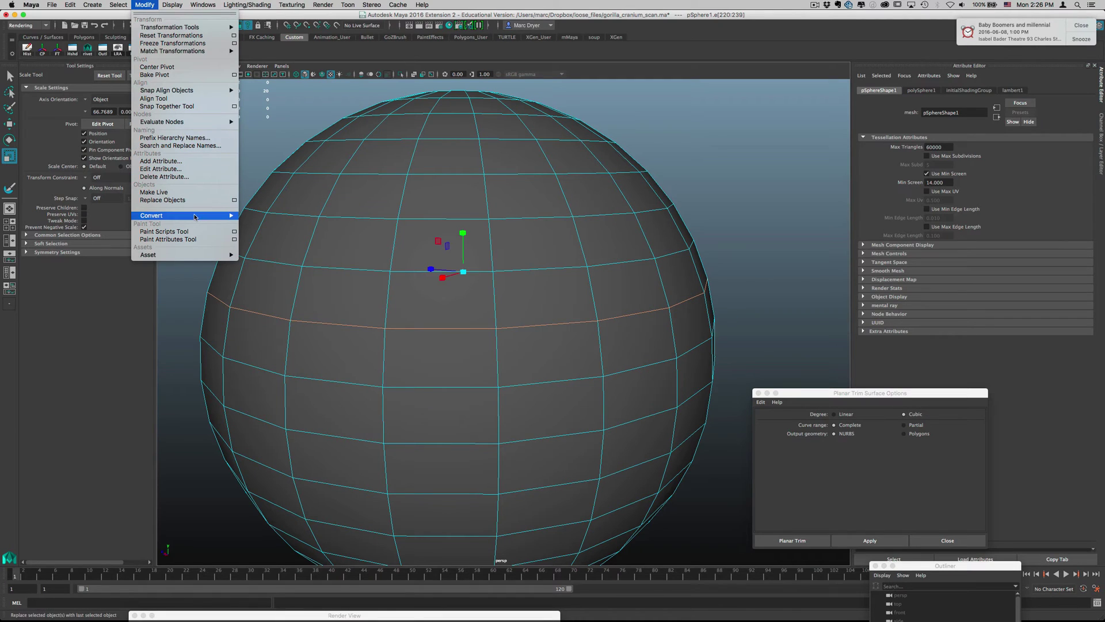
mouse_move(190, 216)
left_click(300, 252)
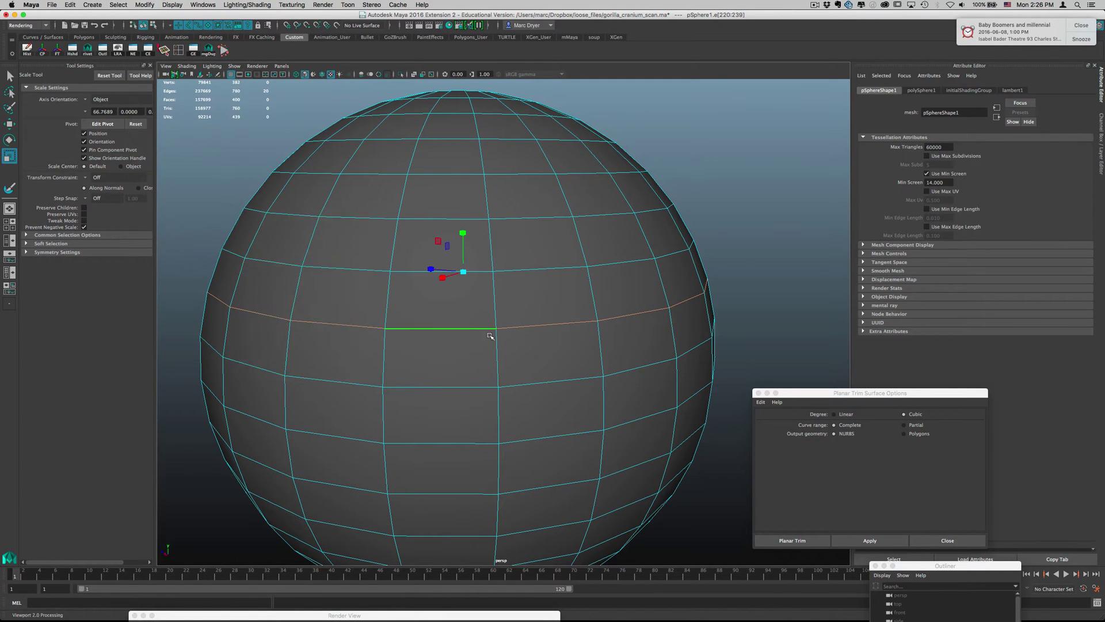
- Move the extracted curve straight up to about the height of the sphere's upper end
right_click_drag(490, 336, 393, 328, "alt")
key("w")
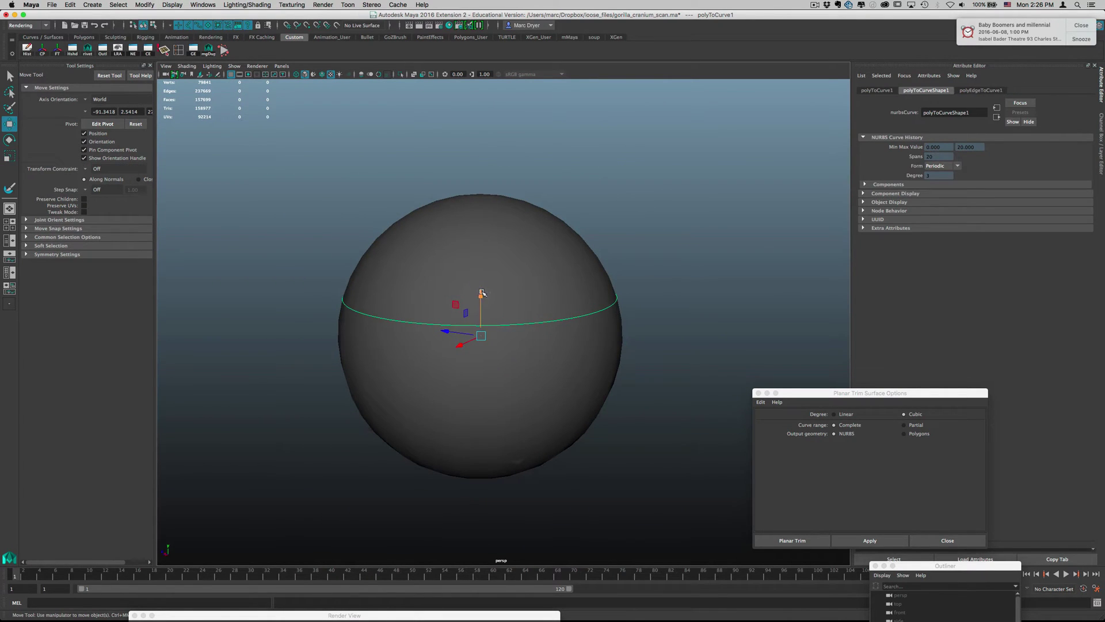
left_click_drag(481, 293, 482, 144)
left_click_drag(460, 208, 367, 213, "alt")
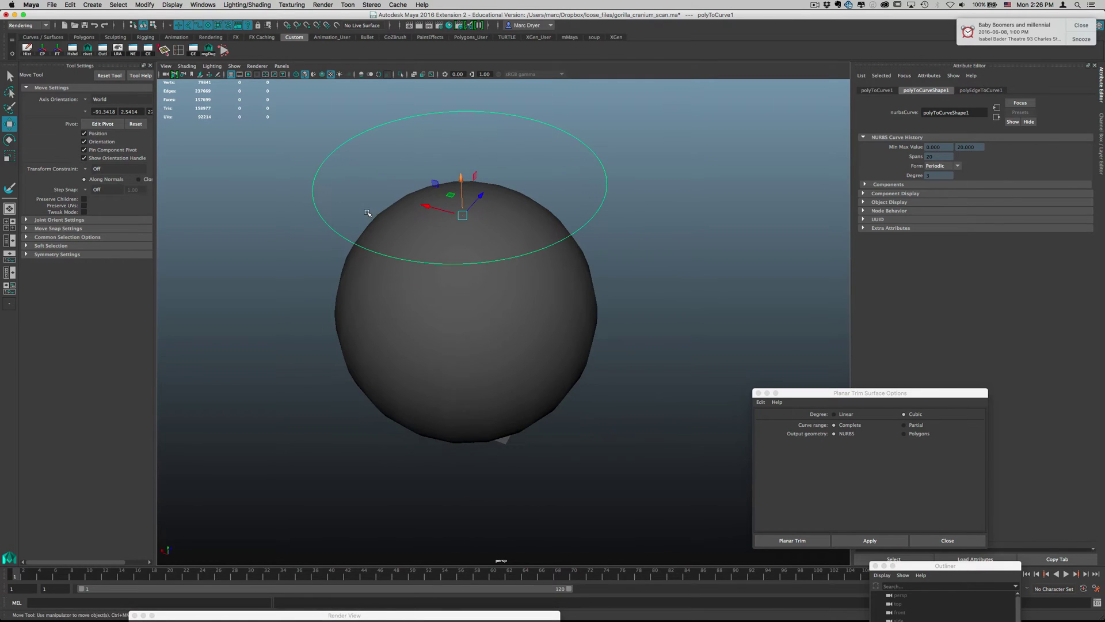
- Delete the extracted curve and the polygon sphere
key("Delete")
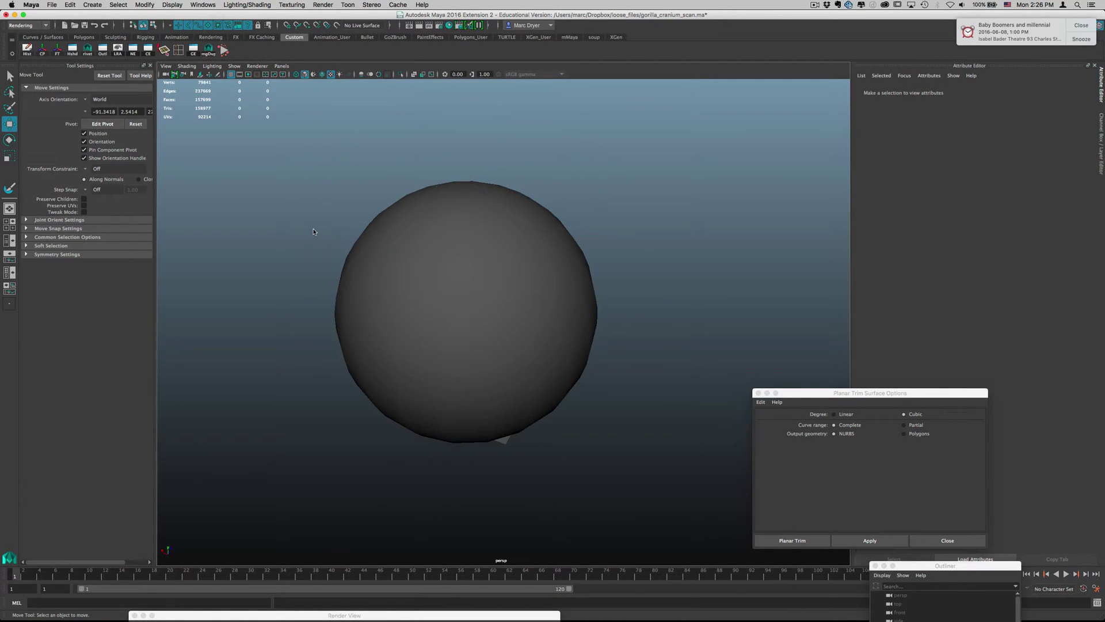
left_click(343, 315)
key("Delete")
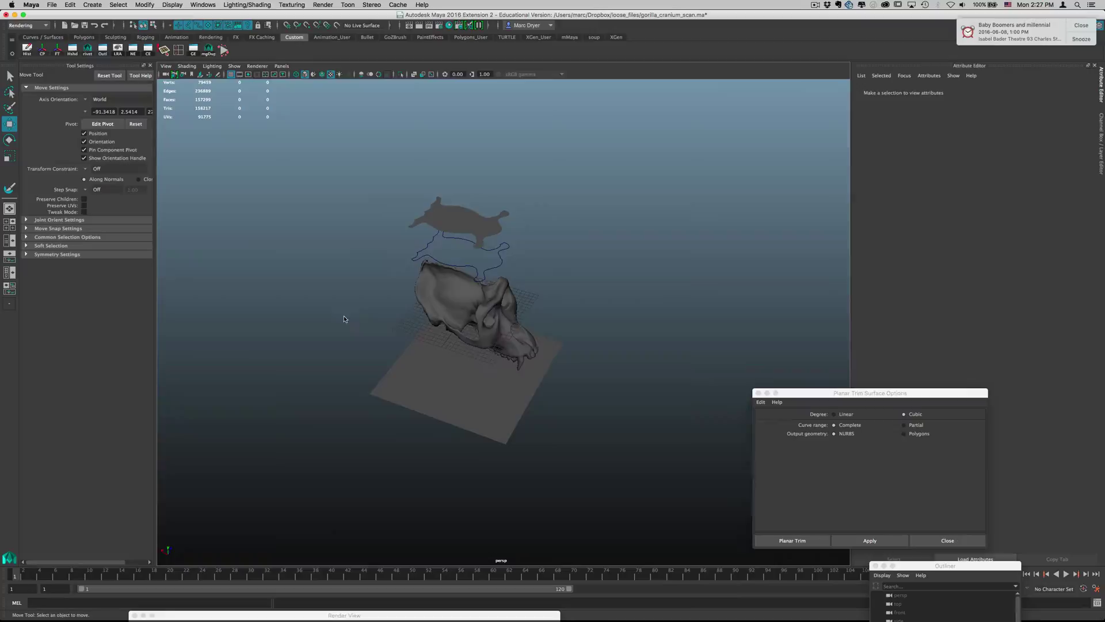
- Select a single edge on the side of the skull mesh and inspect the dense wireframe for usable edge loops
scroll(373, 301, "up", 5)
left_click(409, 249)
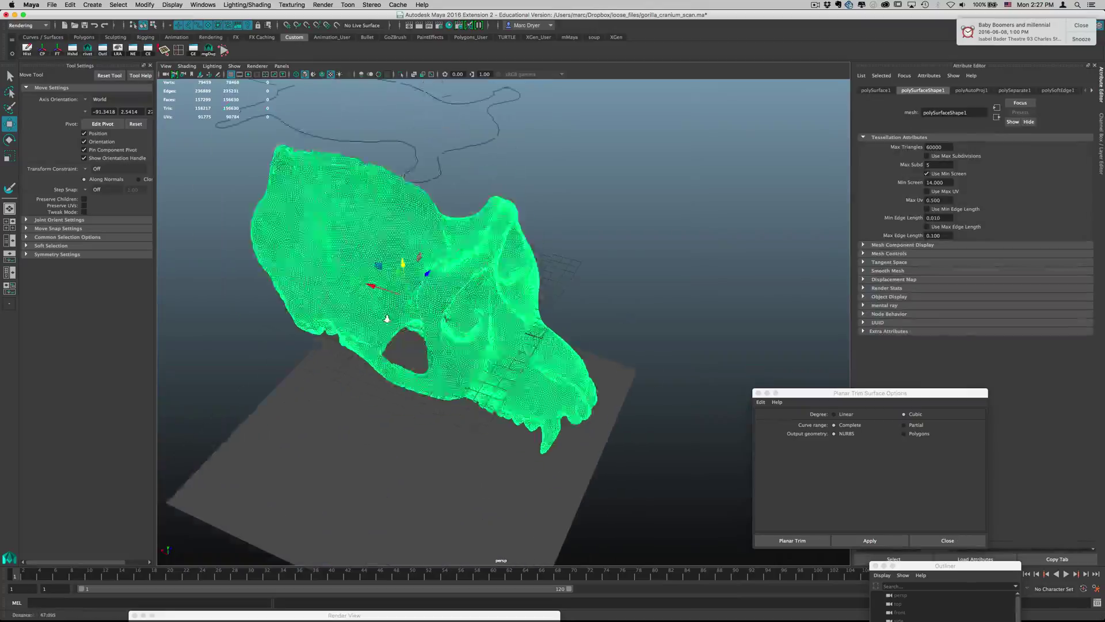
scroll(344, 272, "up", 5)
left_click_drag(343, 272, 523, 369, "alt")
scroll(527, 281, "up", 5)
middle_click_drag(494, 236, 488, 341, "alt")
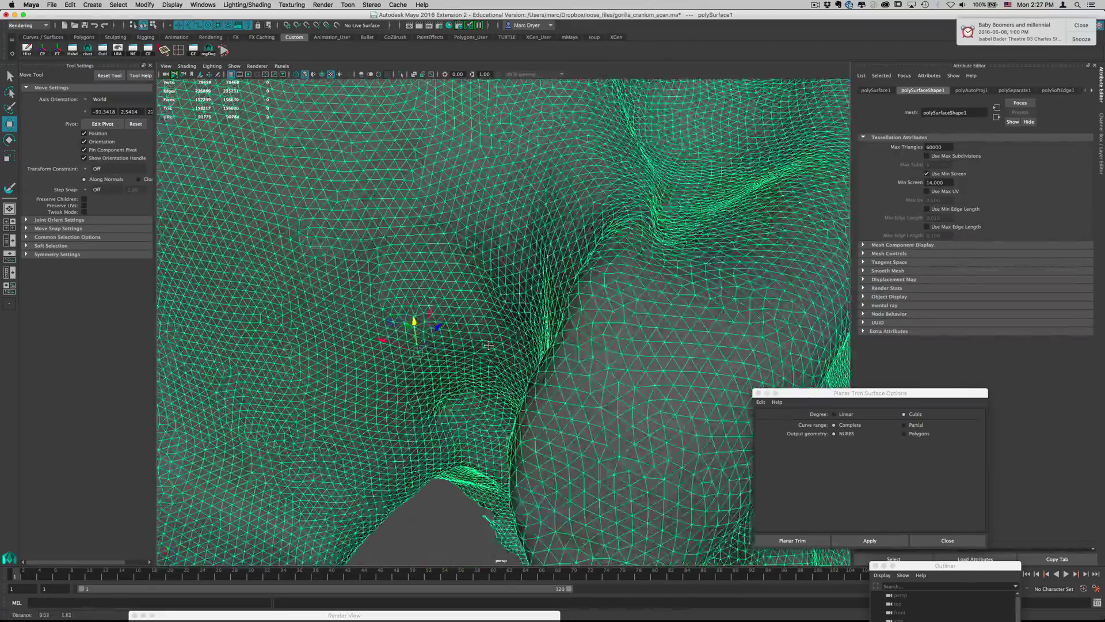
left_click_drag(478, 295, 544, 332, "alt")
right_click_drag(496, 330, 494, 305)
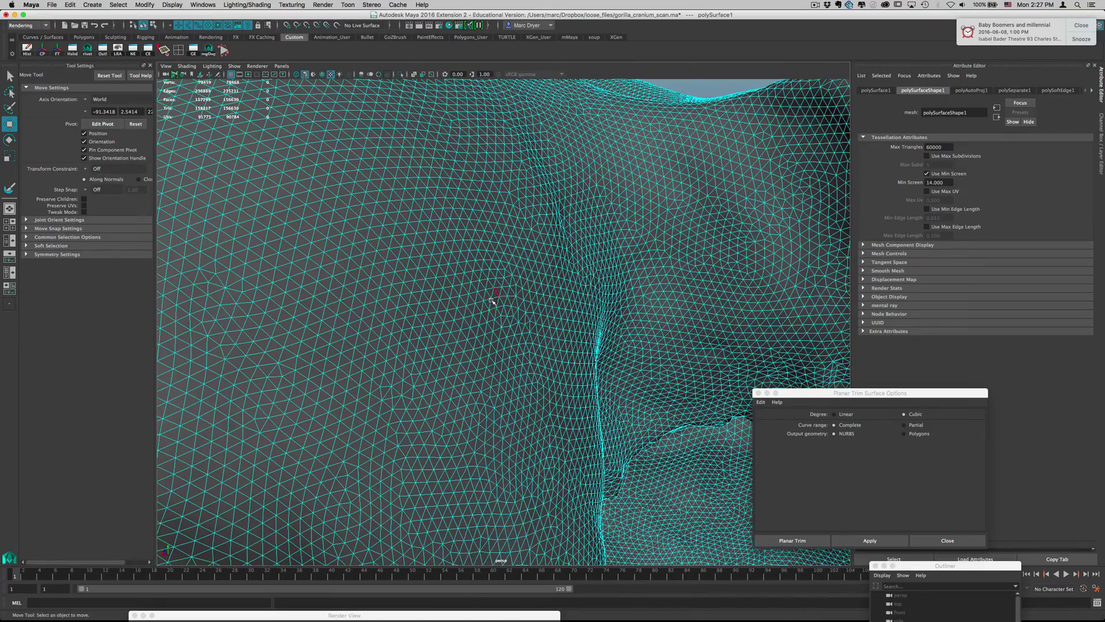
left_click(481, 302)
left_click_drag(537, 321, 513, 324, "alt")
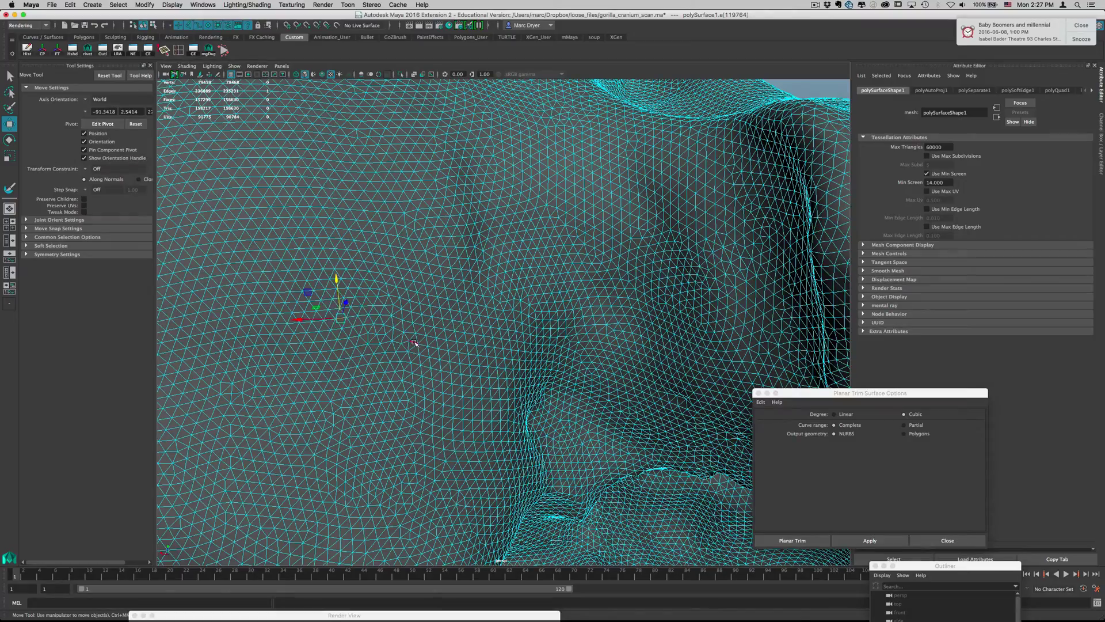
right_click_drag(424, 275, 144, 244, "alt")
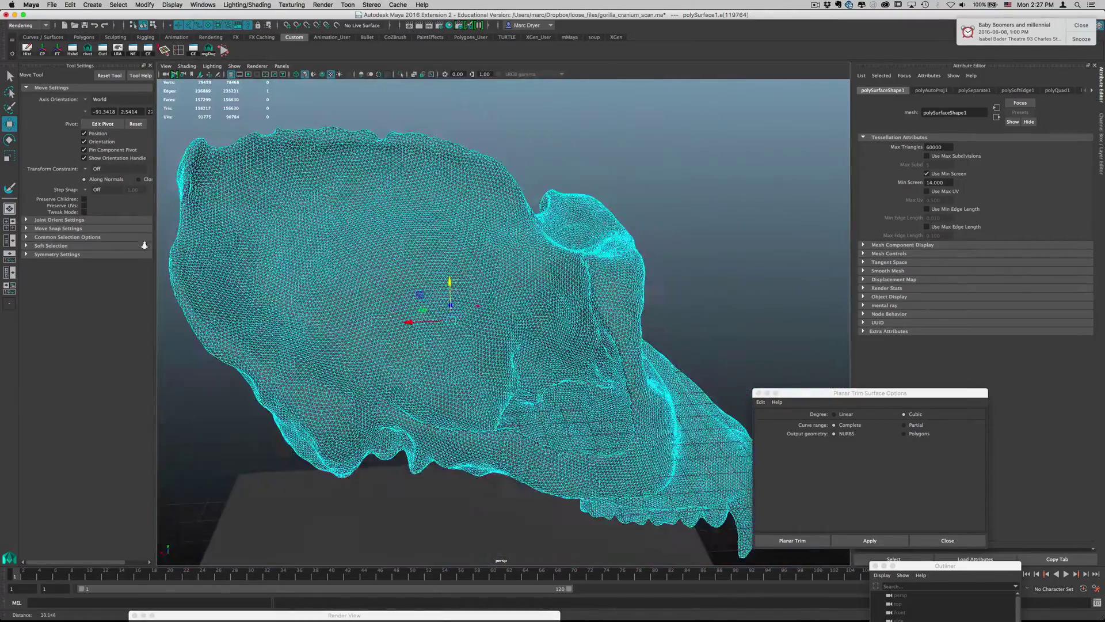
left_click_drag(564, 253, 323, 288, "alt")
left_click_drag(461, 303, 556, 298, "alt")
right_click_drag(556, 298, 247, 224, "alt")
left_click_drag(247, 224, 375, 256, "alt")
- Select the flat silhouette mesh and the outline curve above the skull and hide both
left_click(504, 222)
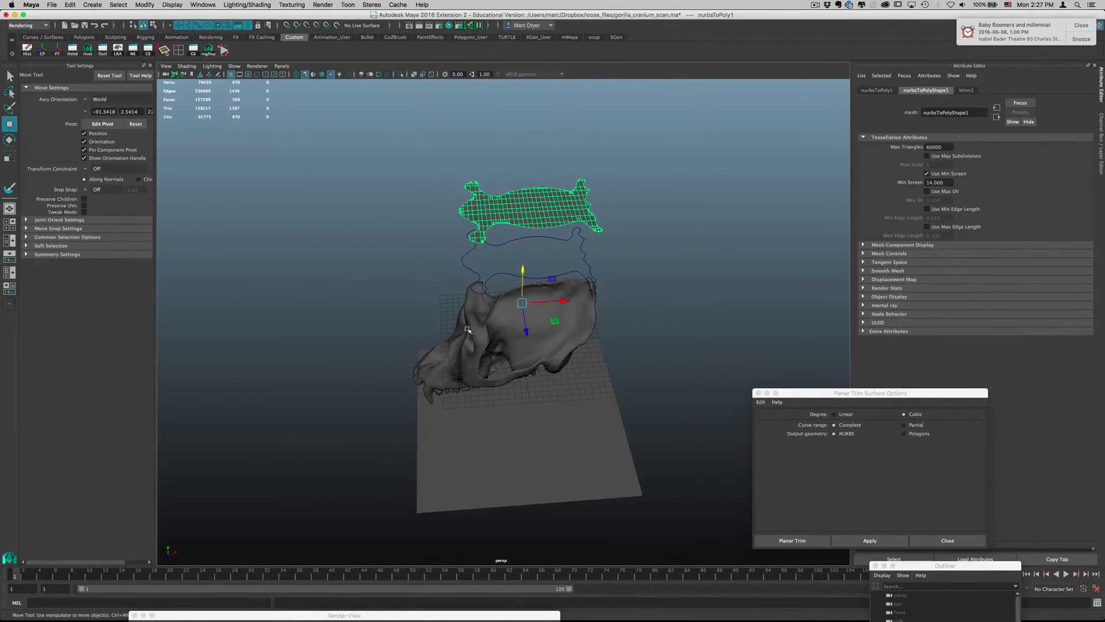
left_click_drag(556, 323, 484, 292, "alt")
right_click_drag(484, 287, 676, 280, "alt")
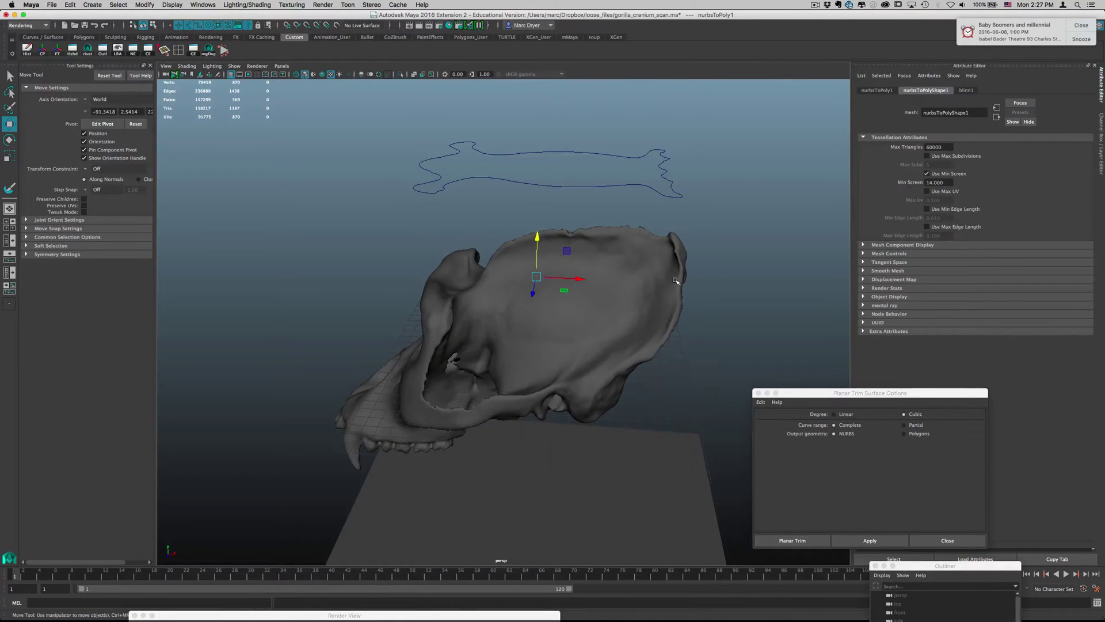
left_click_drag(460, 320, 592, 298, "alt")
left_click_drag(531, 251, 401, 289, "alt")
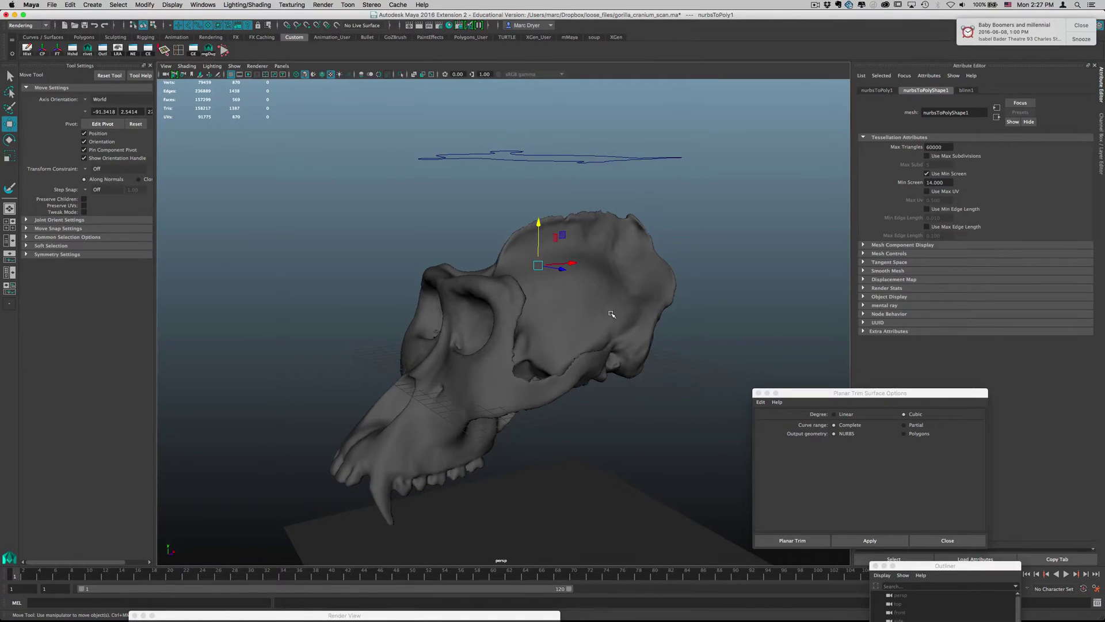
left_click_drag(602, 329, 627, 335, "alt")
right_click_drag(622, 336, 459, 310, "alt")
left_click_drag(458, 309, 475, 239, "alt")
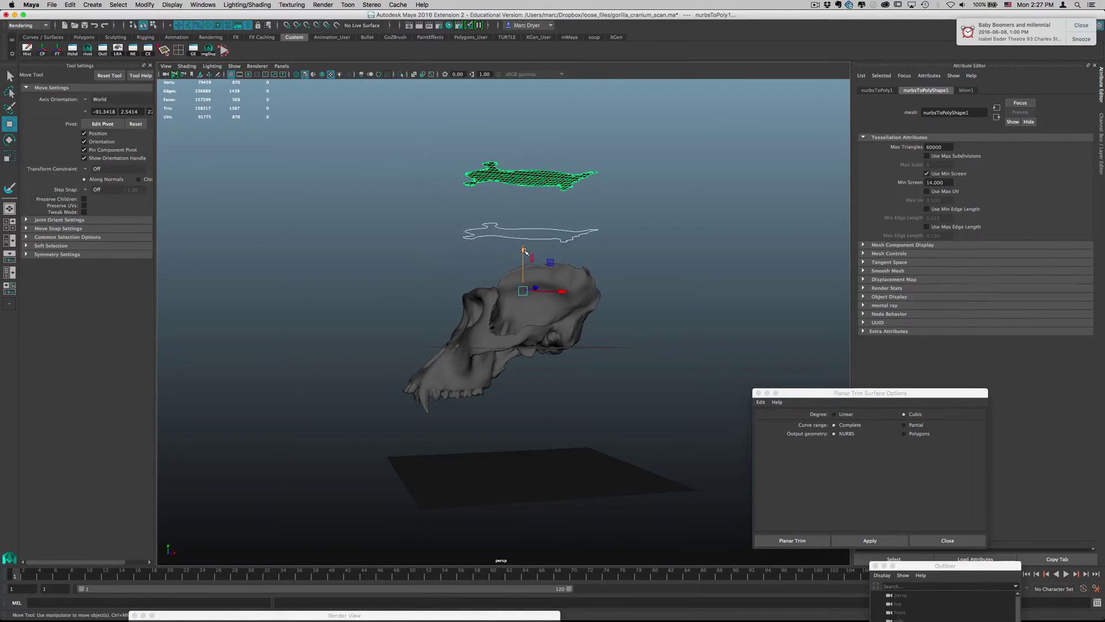
key("h")
- Raise the polygon plane from beneath the skull until it cuts through the cranium just below the brow ridge
left_click(584, 478)
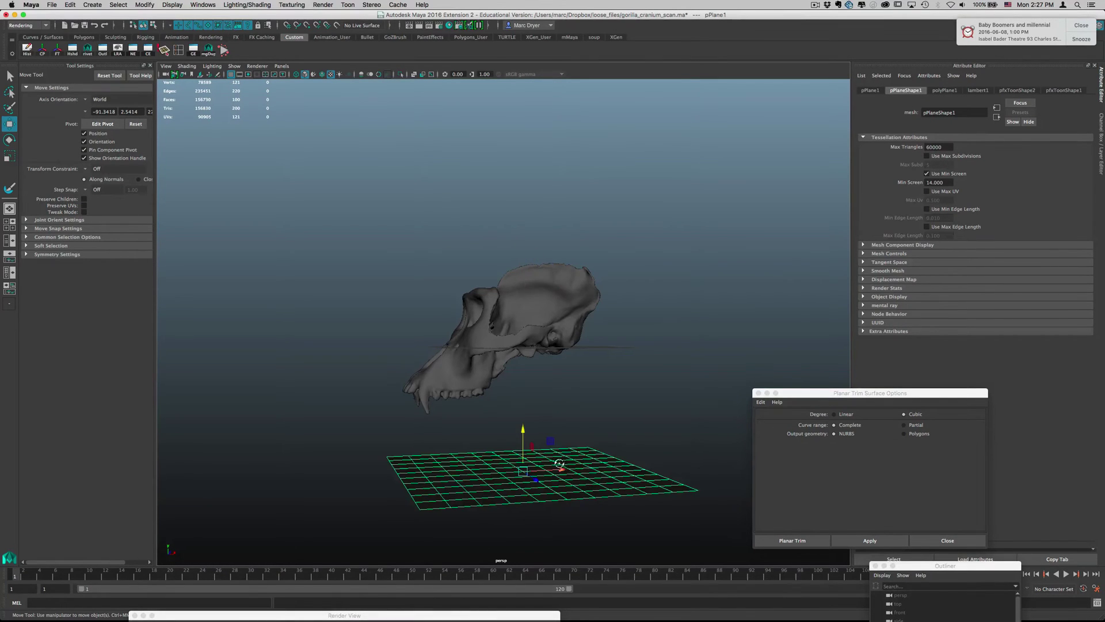
left_click_drag(558, 461, 321, 365, "alt")
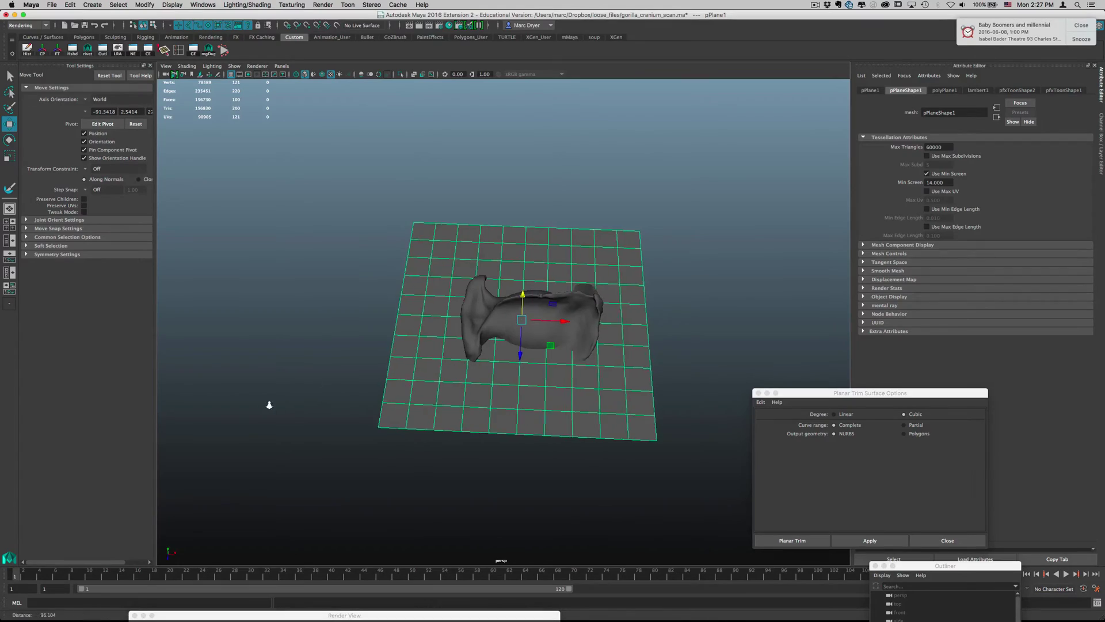
right_click_drag(270, 405, 482, 401, "alt")
left_click_drag(483, 399, 528, 375, "alt")
left_click_drag(614, 358, 522, 367, "alt")
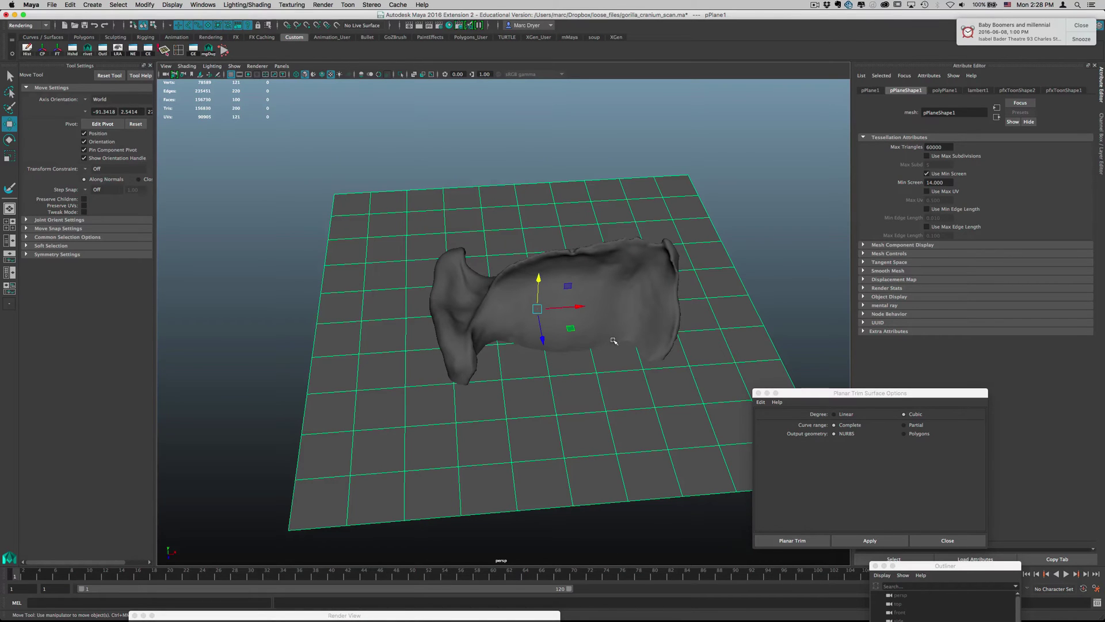
left_click_drag(645, 356, 590, 377, "alt")
left_click_drag(357, 433, 571, 415, "alt")
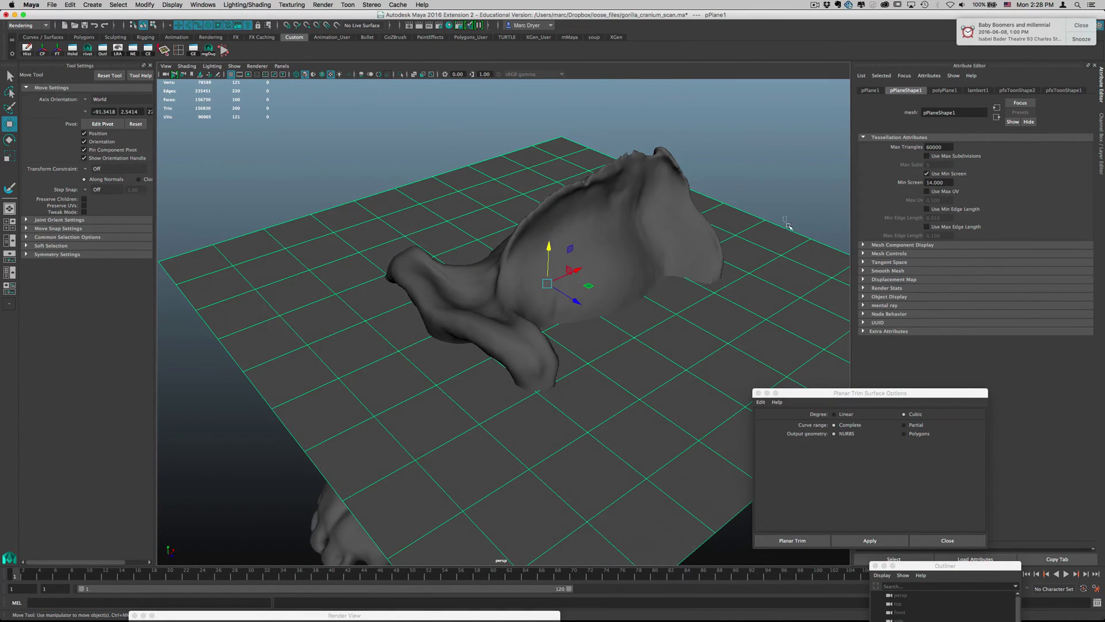
- Add the skull mesh to the plane selection and assign a new toon outline to both objects
left_click(635, 253)
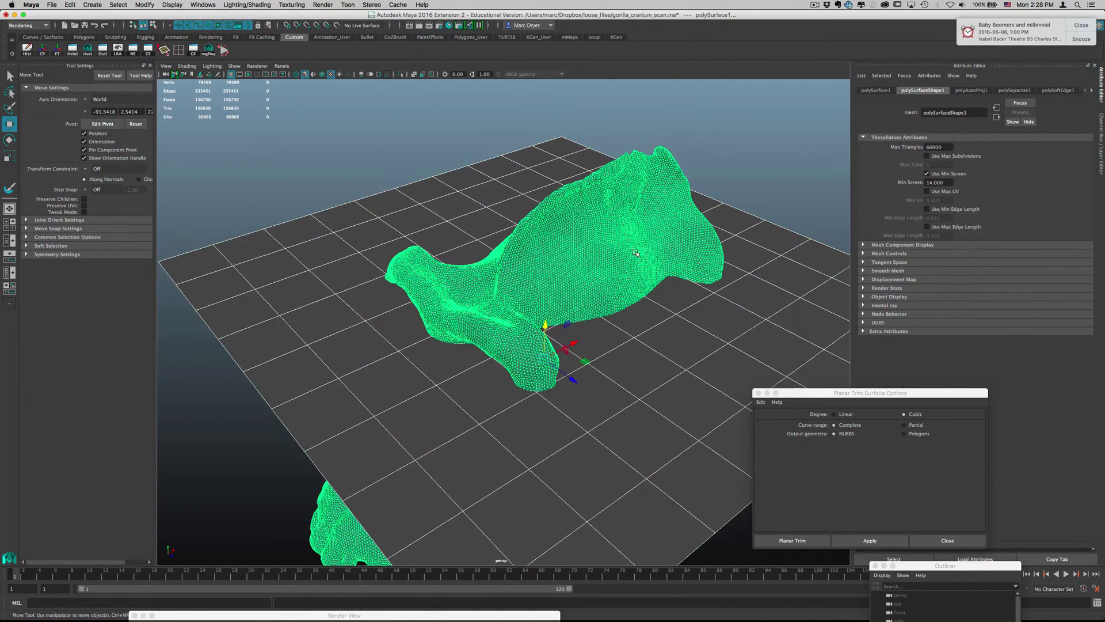
left_click_drag(634, 254, 646, 248, "alt")
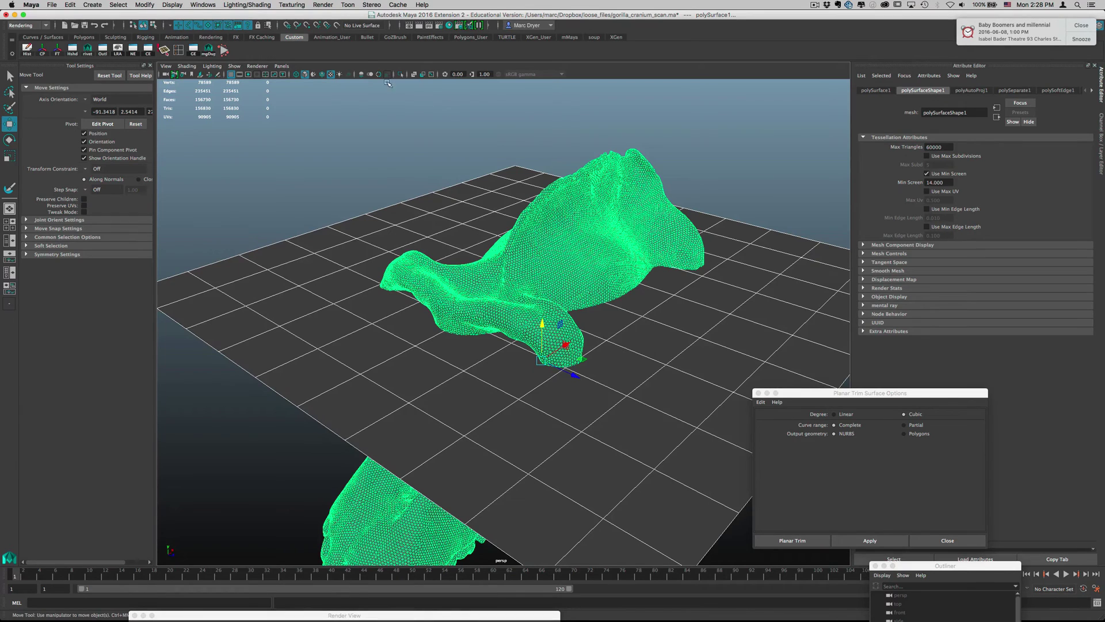
left_click(348, 4)
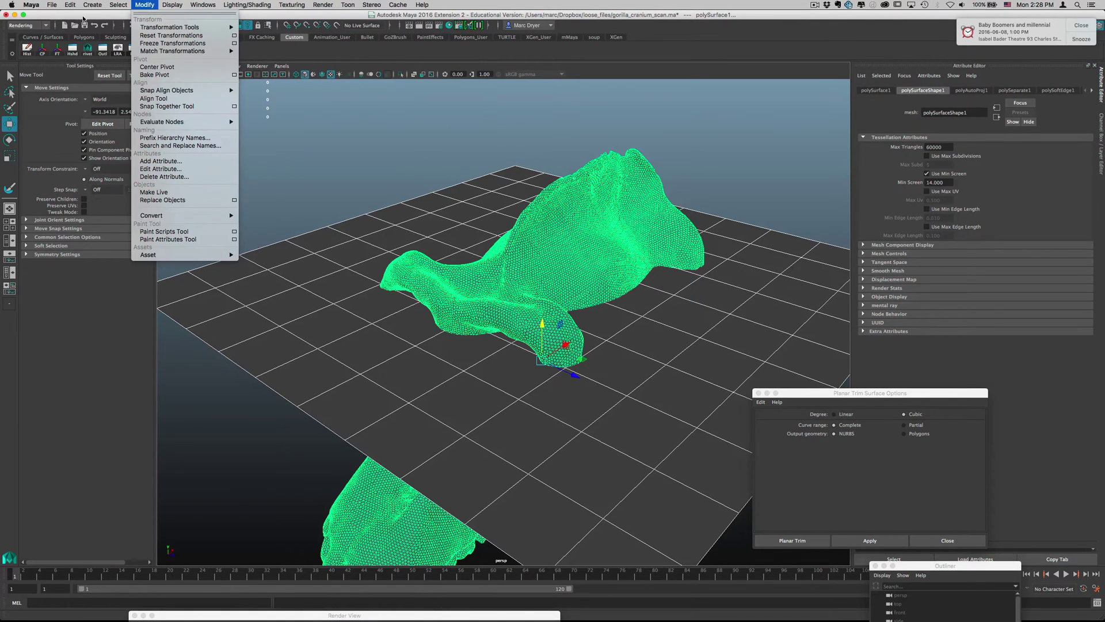
left_click(145, 6)
left_click(348, 5)
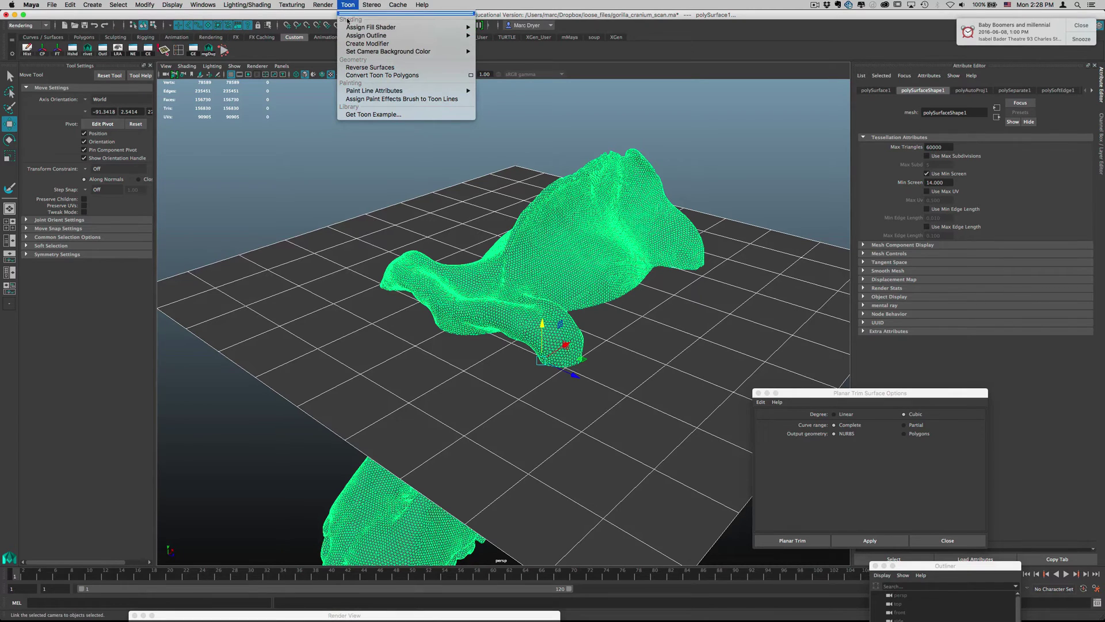
mouse_move(347, 30)
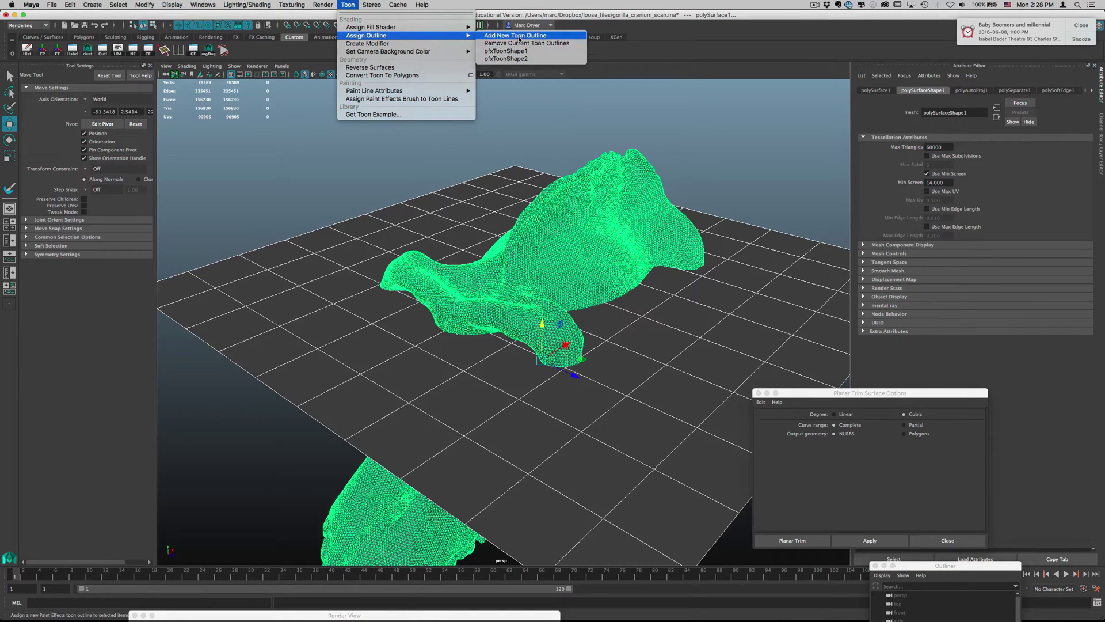
left_click(519, 39)
mouse_move(615, 161)
left_mouse_down("alt")
mouse_move(578, 166)
mouse_move(591, 160)
left_mouse_up("alt")
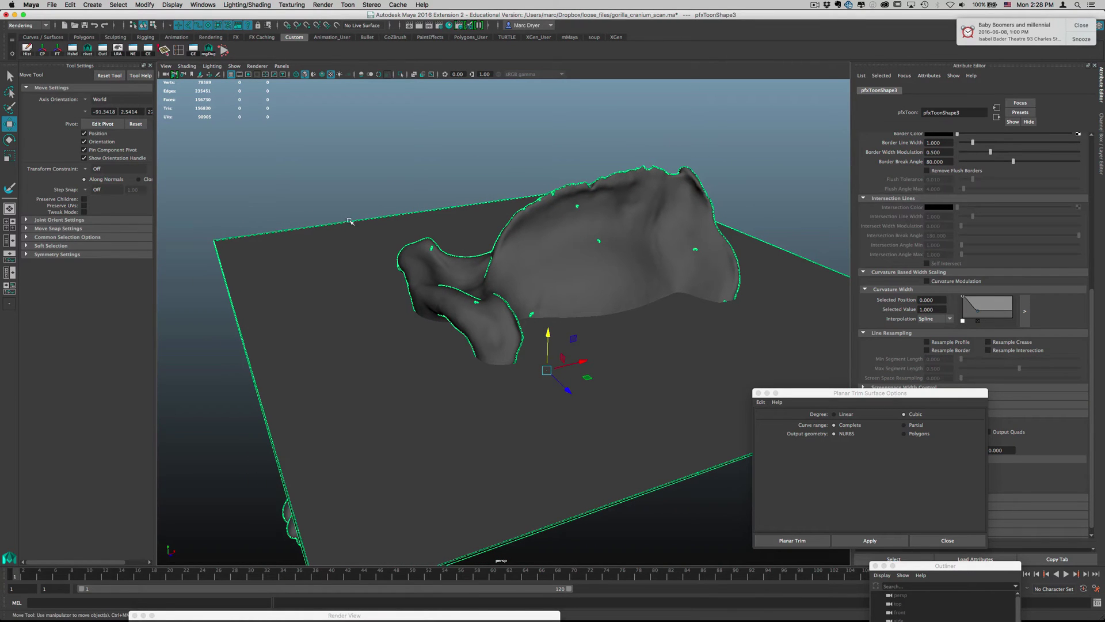
left_click_drag(682, 159, 642, 201, "alt")
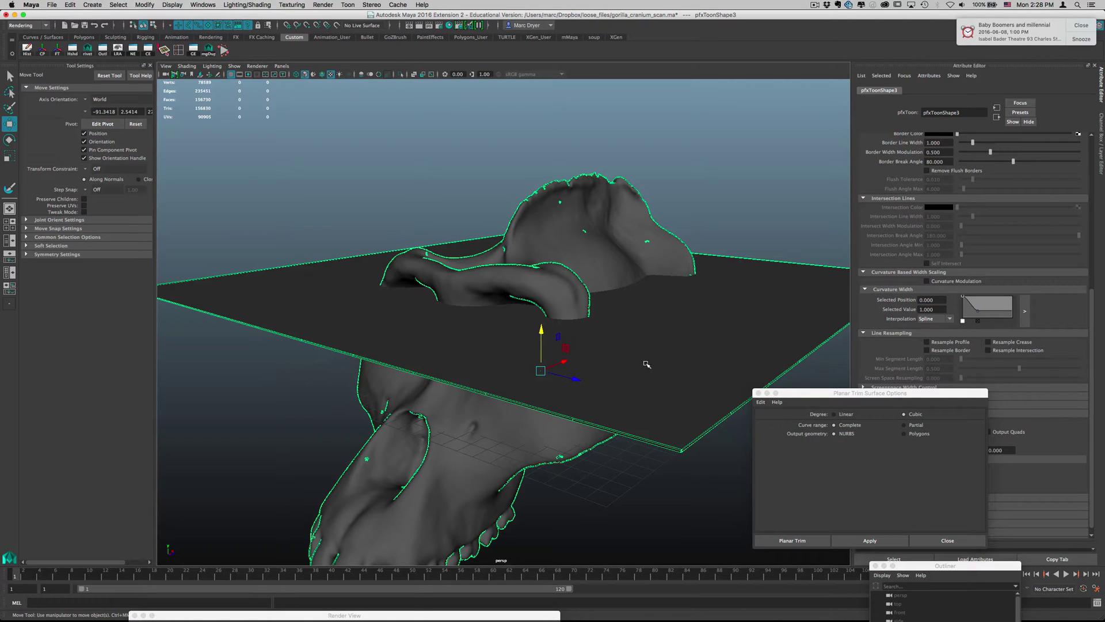
- Turn on intersection lines for the new toon outline to trace where the plane cuts the skull
left_click_drag(683, 228, 769, 209, "alt")
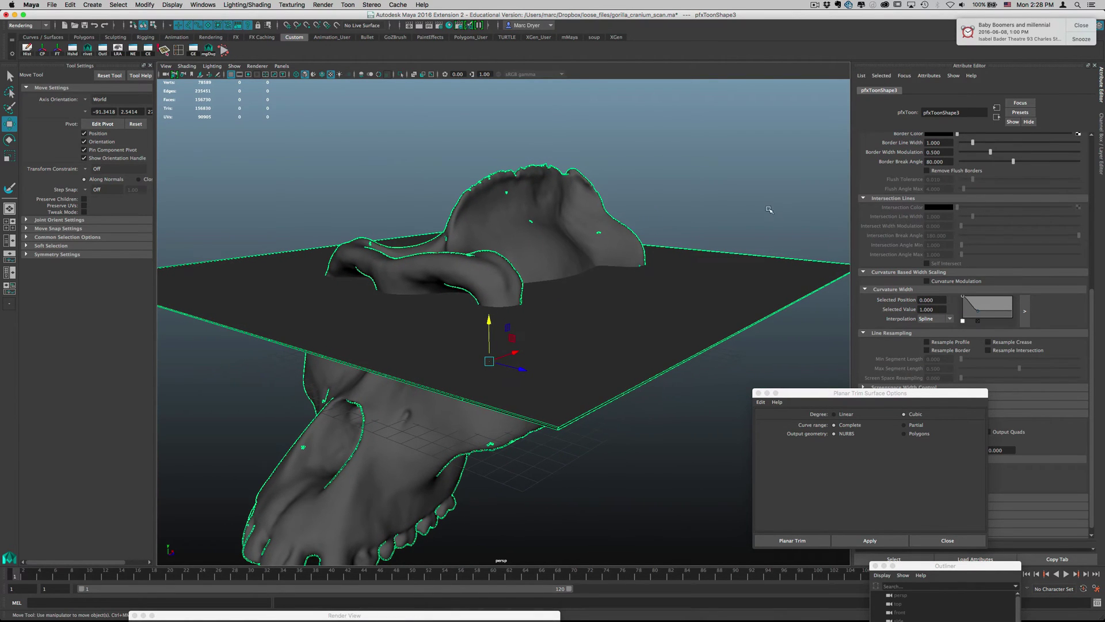
left_click(759, 393)
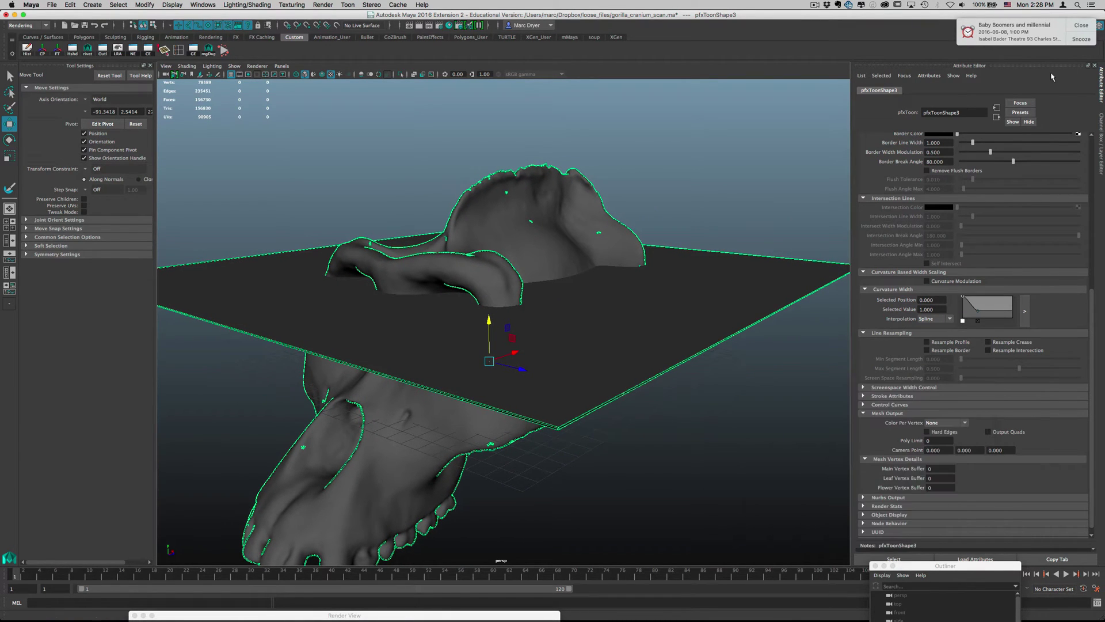
left_click(1083, 25)
scroll(962, 180, "up", 8)
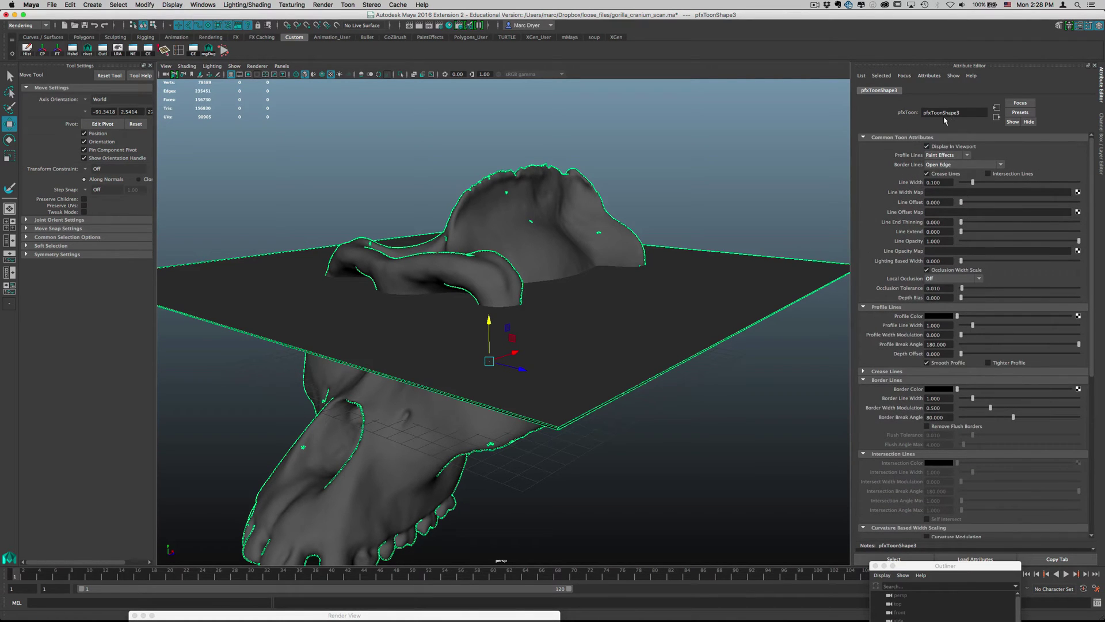
left_click(988, 174)
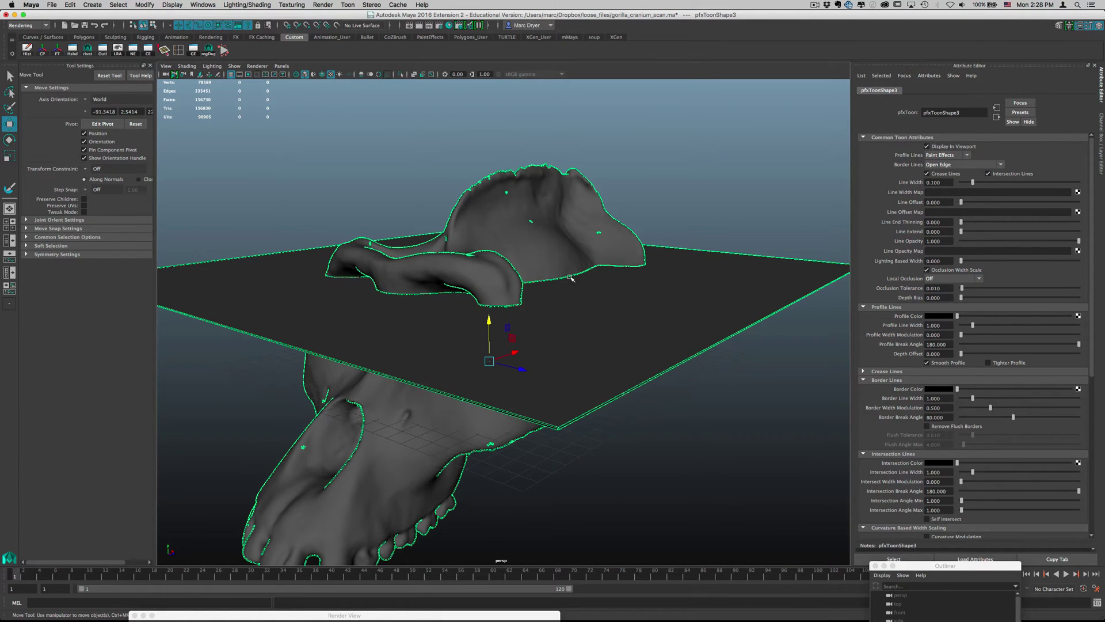
left_click_drag(570, 278, 577, 286, "alt")
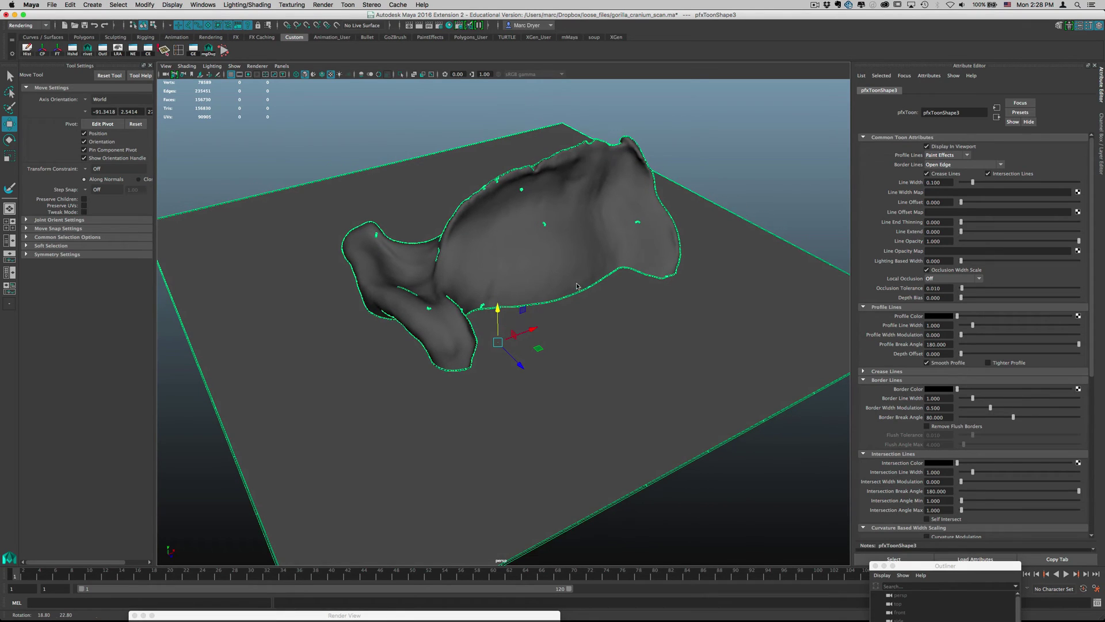
left_click_drag(596, 345, 621, 330, "alt")
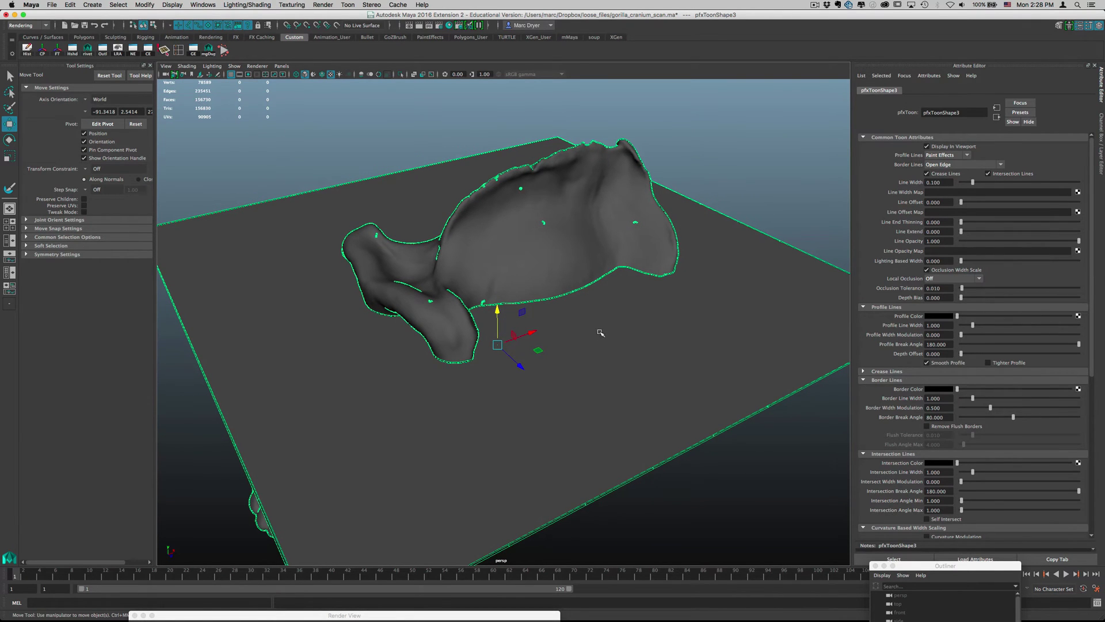
- Raise the polygon plane slightly to shift the cut higher on the cranium
left_click(728, 342)
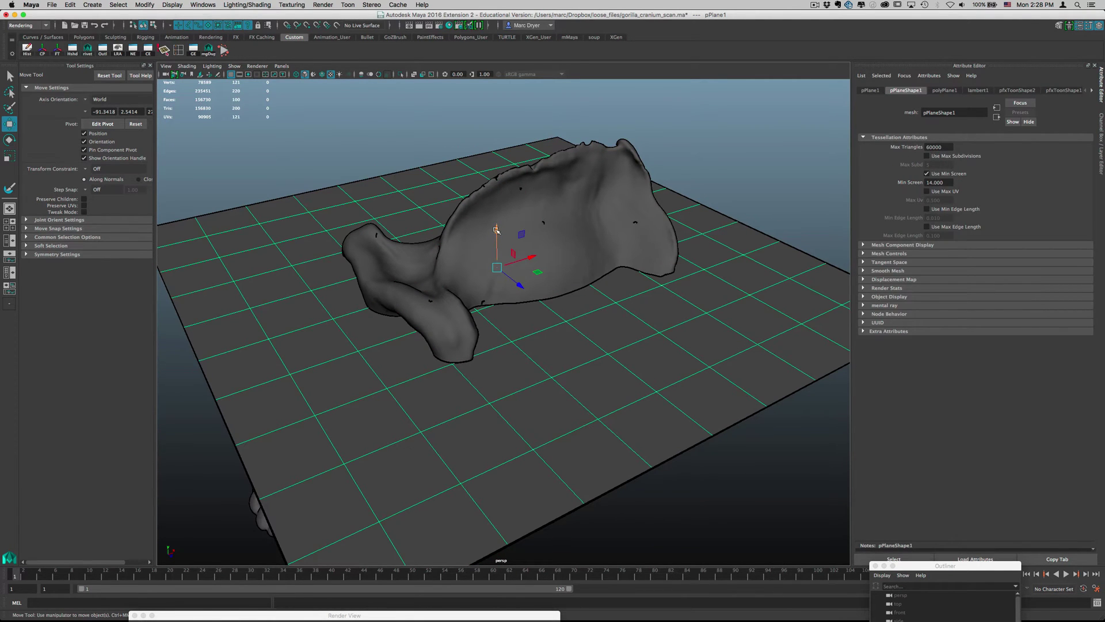
left_click_drag(496, 230, 494, 222)
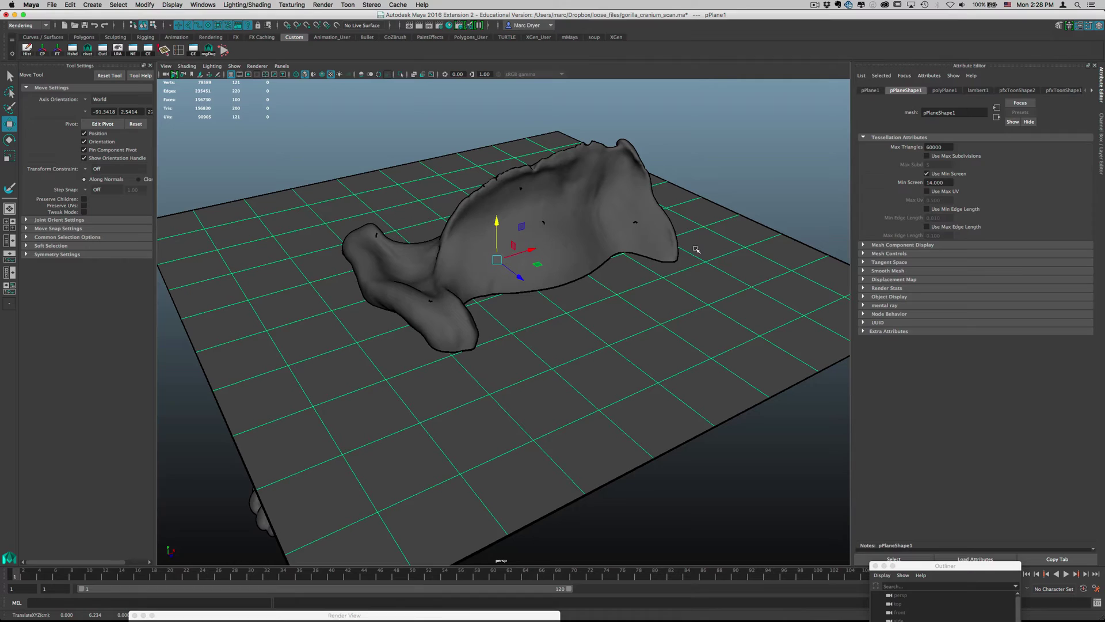
- Select the toon outline, disable its crease lines and set its border lines to Off
left_click(678, 259)
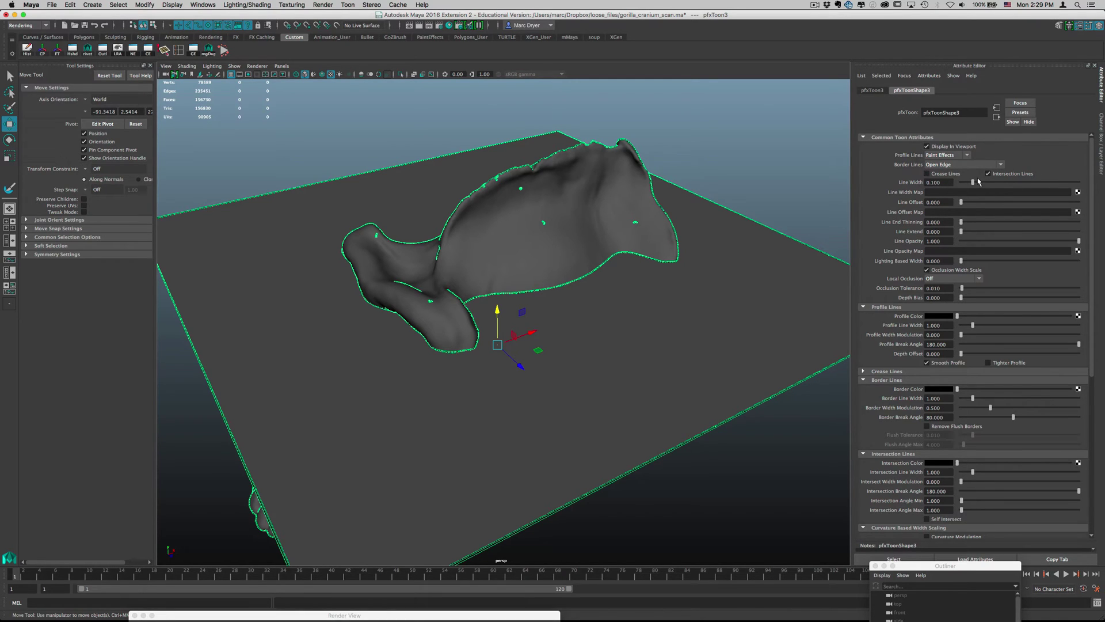
left_click(944, 166)
left_click(944, 173)
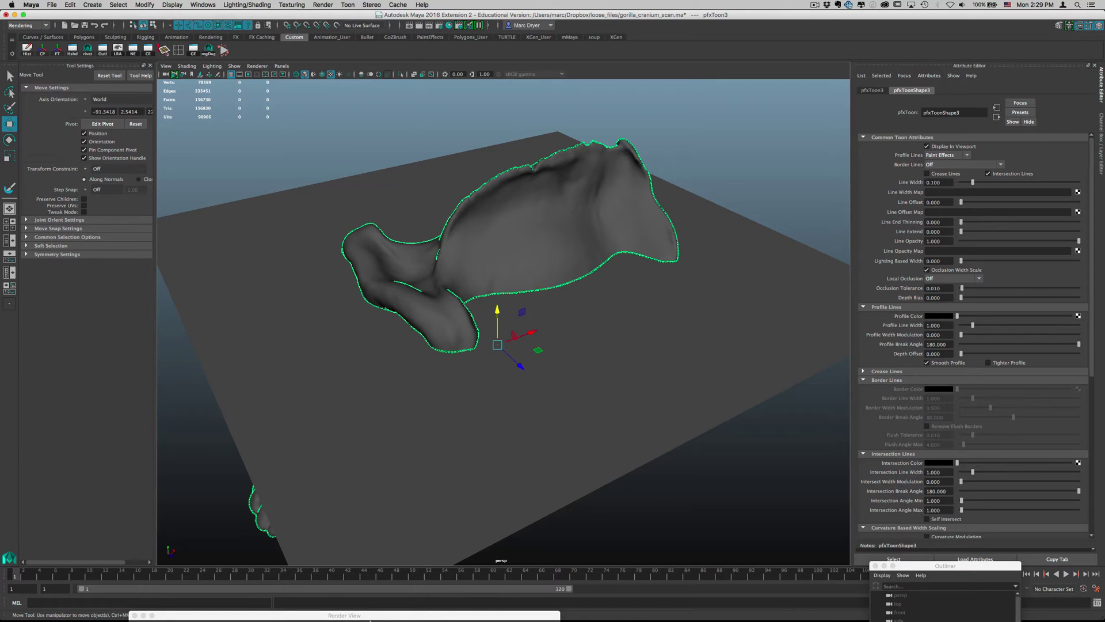
- Set the toon outline's profile lines to Off so only the intersection lines are drawn
left_click(406, 201)
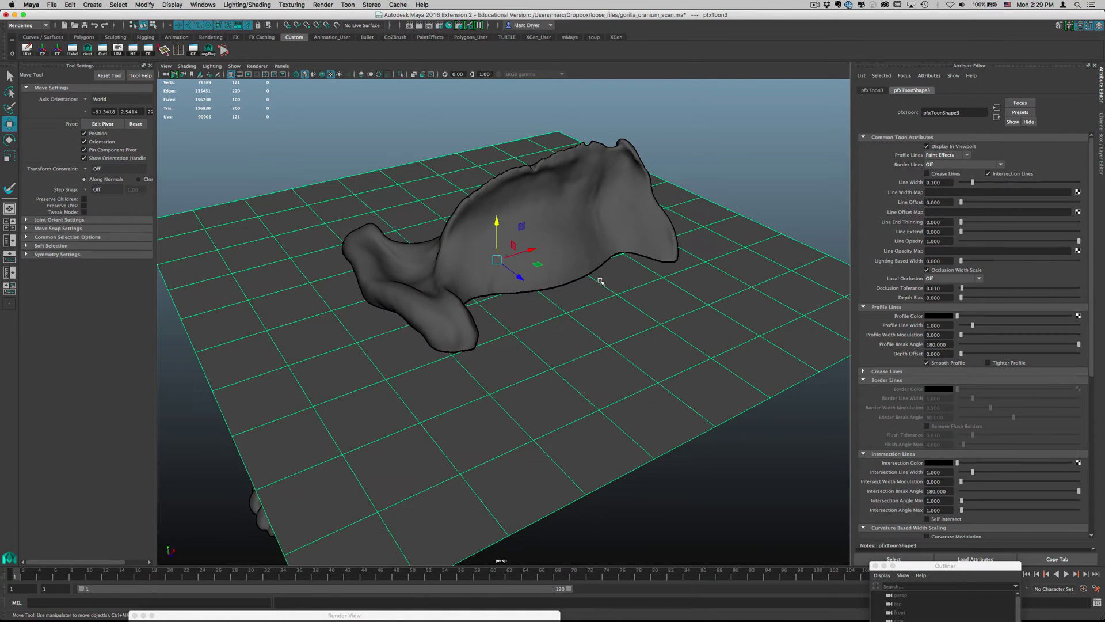
left_click_drag(406, 201, 570, 268, "alt")
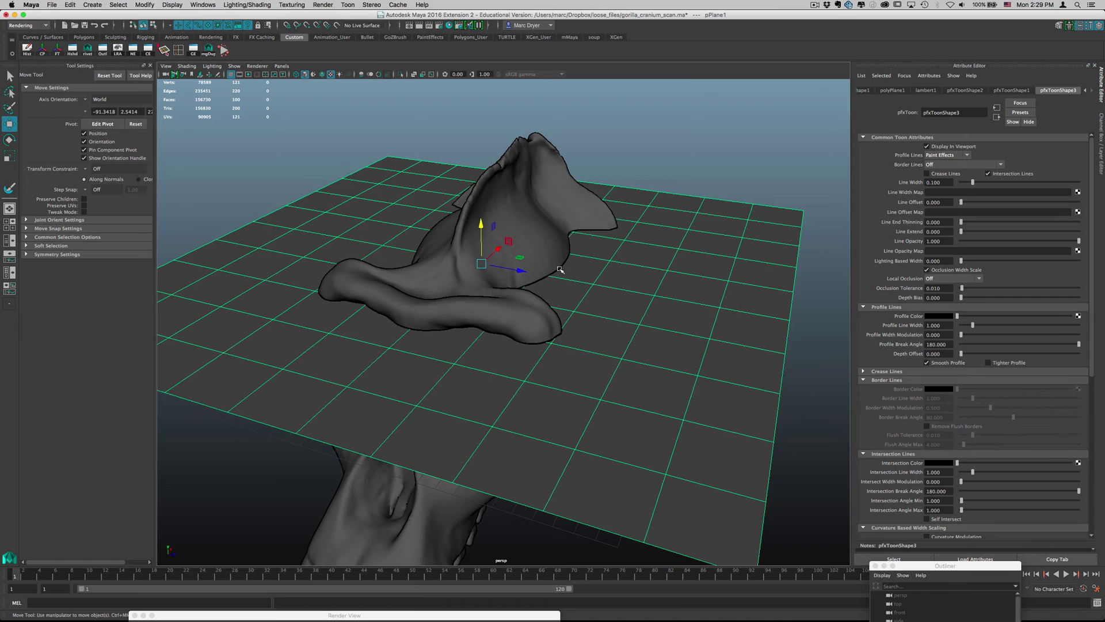
left_click(559, 269)
left_click_drag(676, 242, 620, 241, "alt")
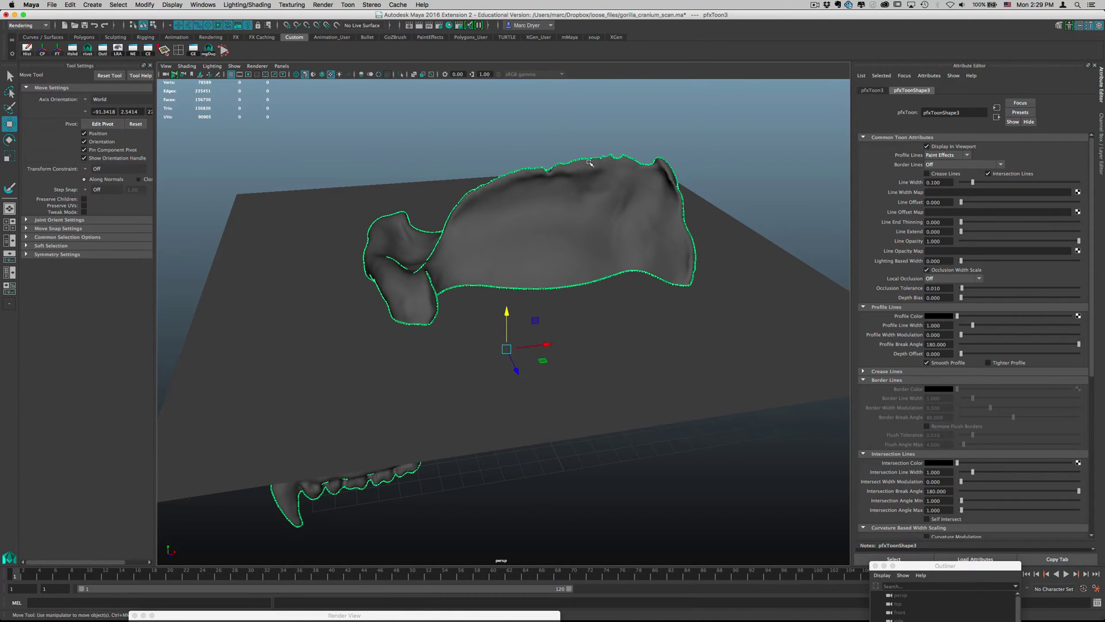
left_click_drag(447, 207, 582, 198, "alt")
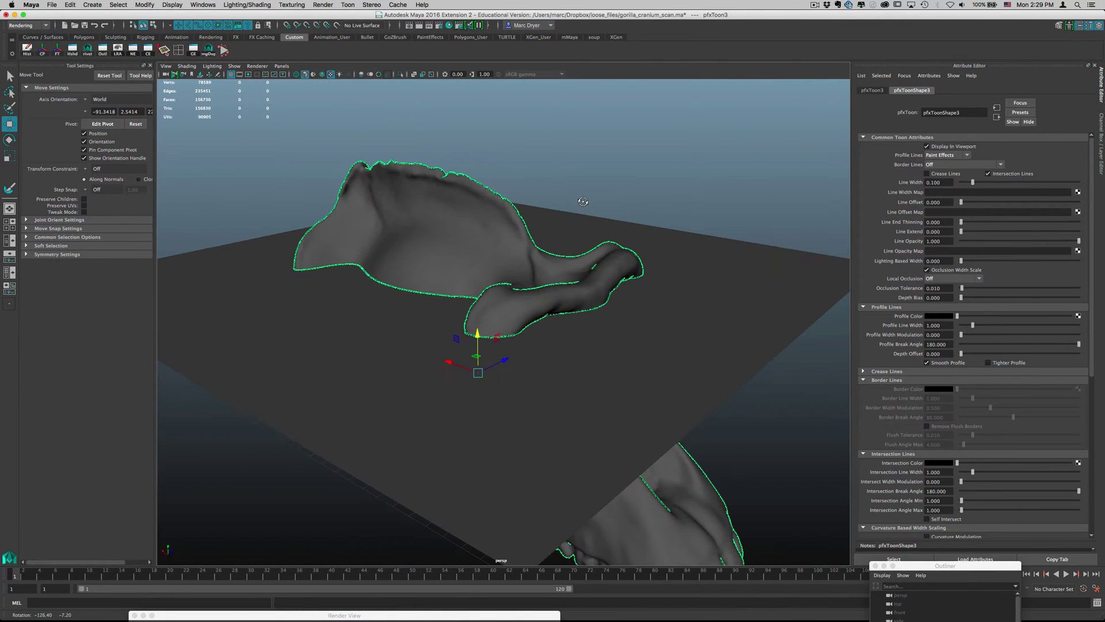
left_click(959, 155)
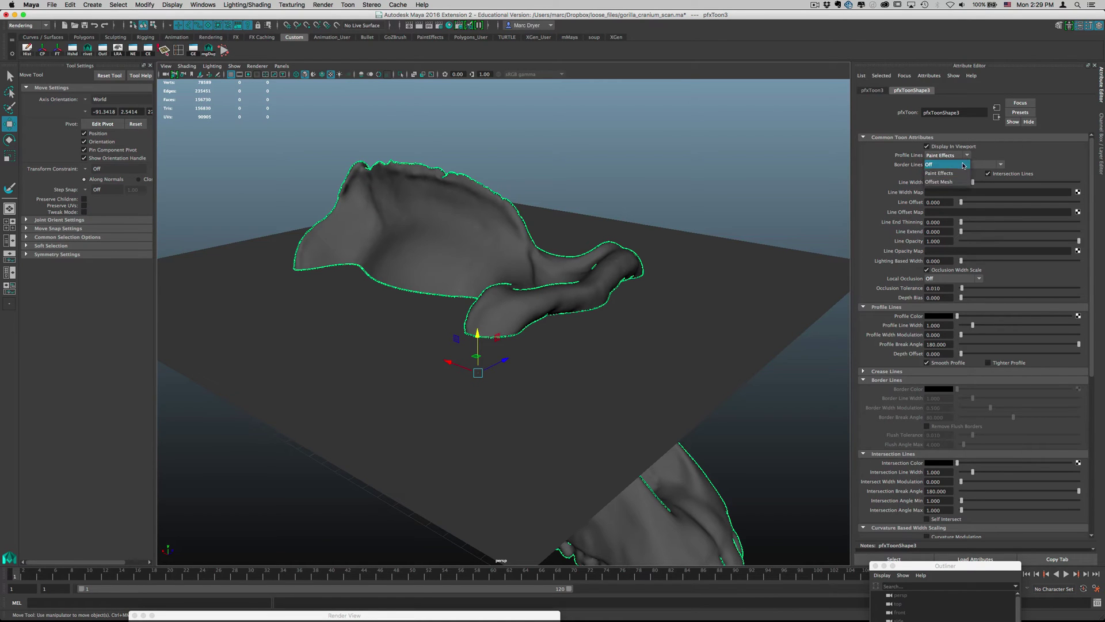
left_click(964, 166)
- Enable Resample Intersection for the toon outline to space the points along the cut line evenly
left_click_drag(489, 323, 639, 315, "alt")
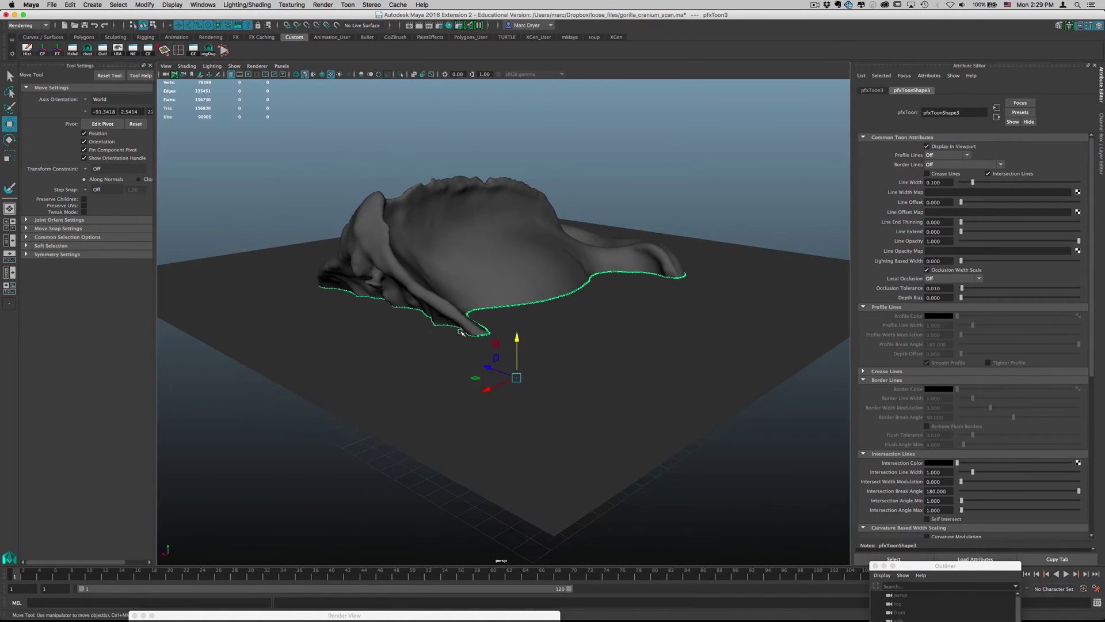
right_click_drag(472, 335, 594, 344, "alt")
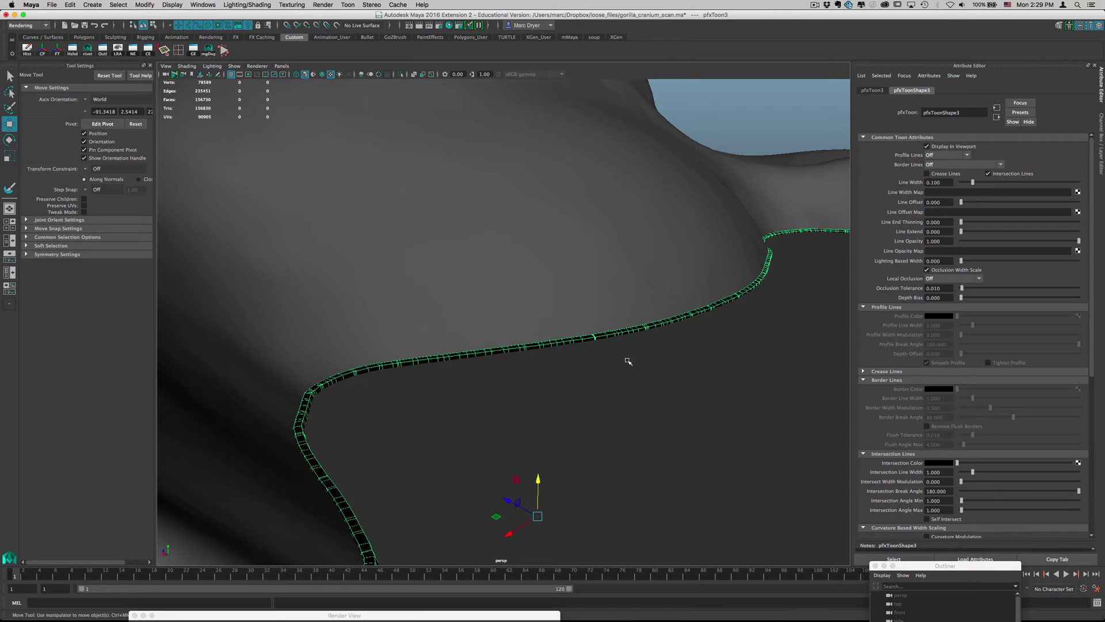
right_click_drag(605, 400, 540, 391, "alt")
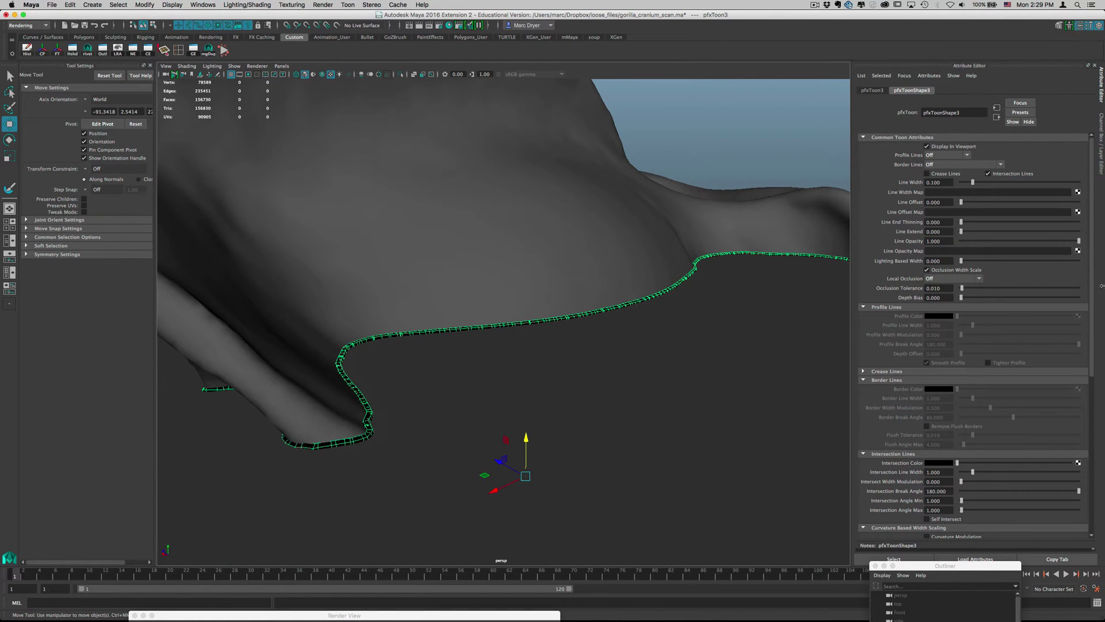
left_click_drag(1092, 321, 1092, 468)
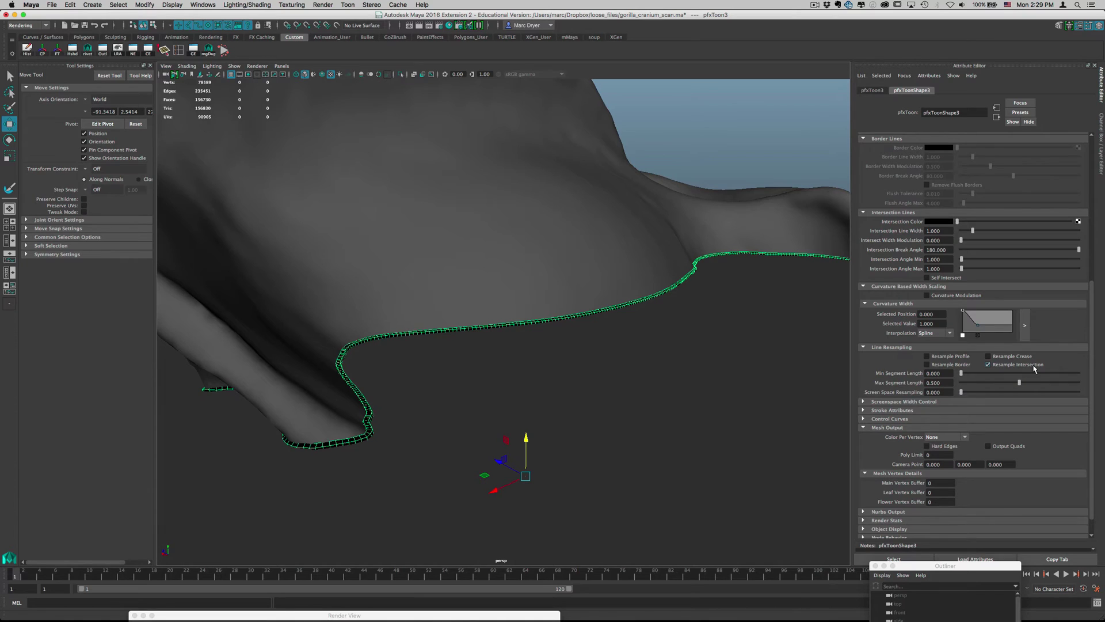
left_click_drag(616, 361, 462, 355, "alt")
right_click_drag(462, 356, 574, 325, "alt")
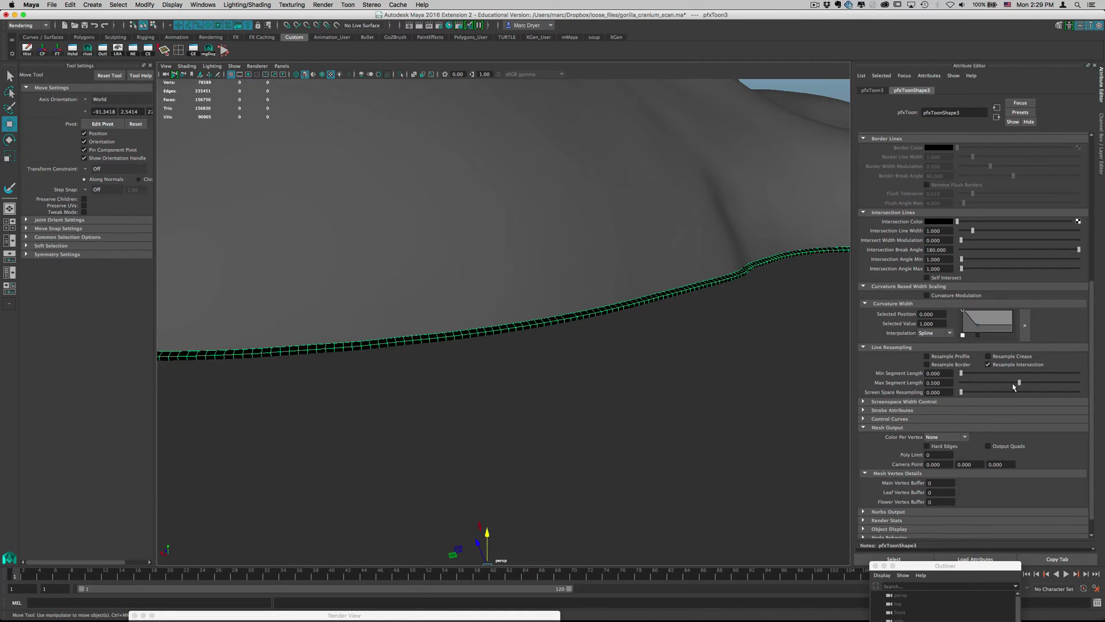
- Increase the toon outline's maximum segment length to about 0.741 and check the resampled line around the skull
left_click_drag(1009, 383, 1032, 384)
right_click_drag(764, 366, 468, 343, "alt")
left_click_drag(466, 342, 658, 352, "alt")
right_click_drag(553, 355, 649, 363, "alt")
left_click_drag(651, 368, 668, 365, "alt")
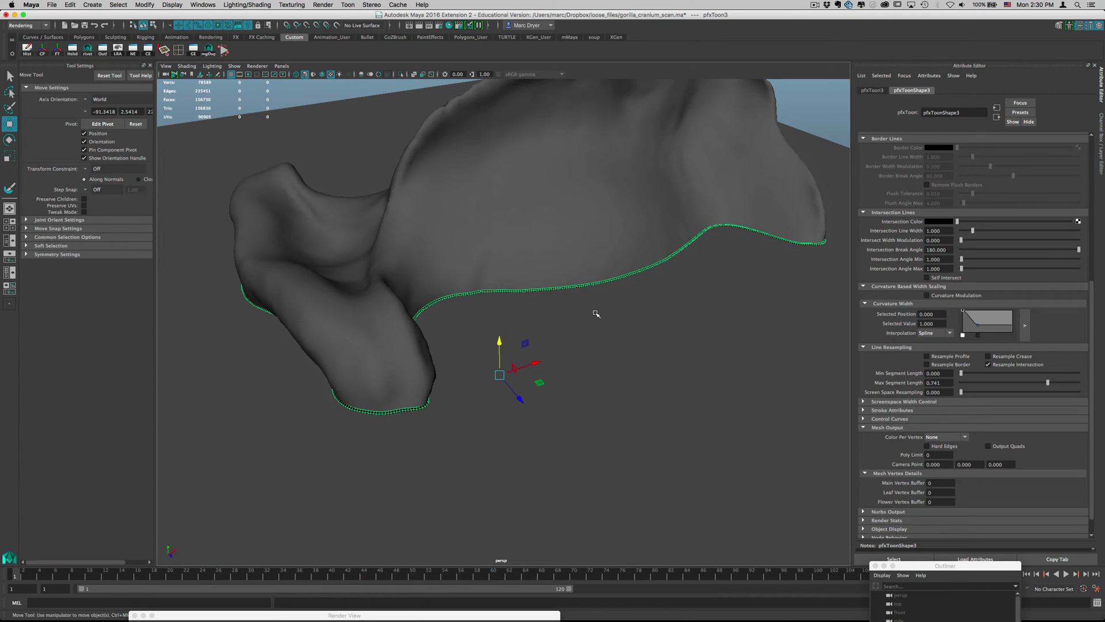
- Convert the toon outline from Paint Effects to curves and select the resulting intersection curve
left_click(152, 7)
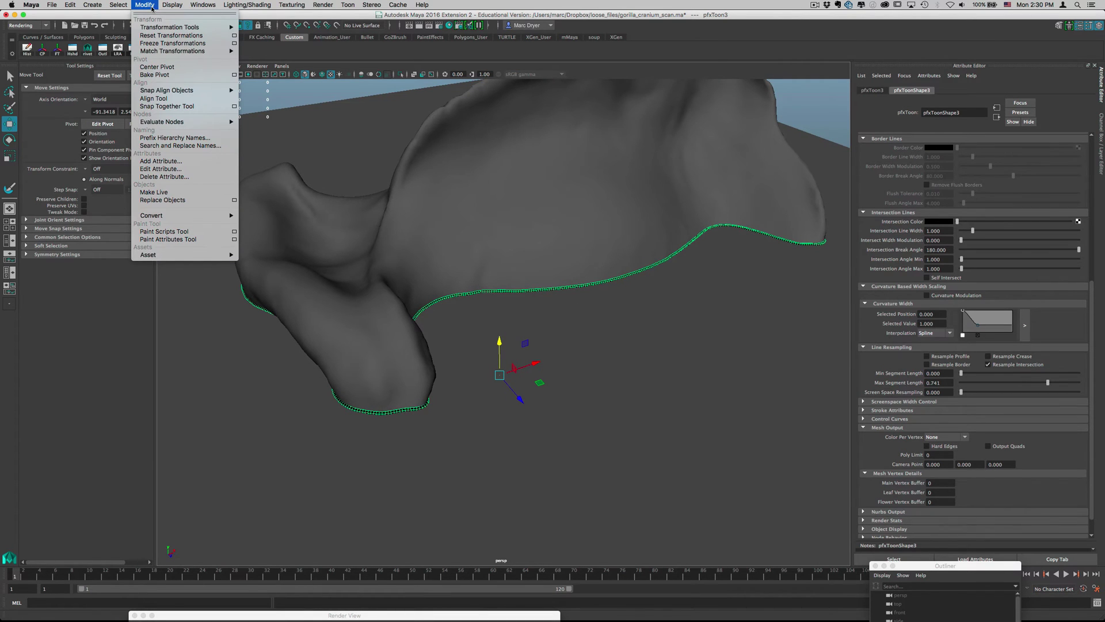
mouse_move(215, 220)
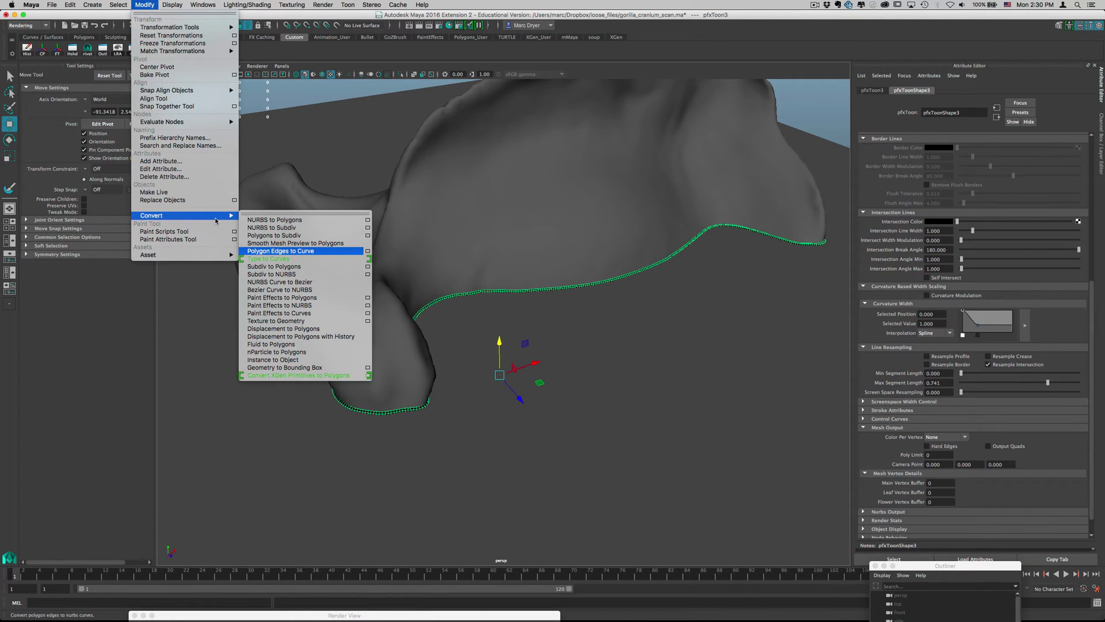
left_click(317, 313)
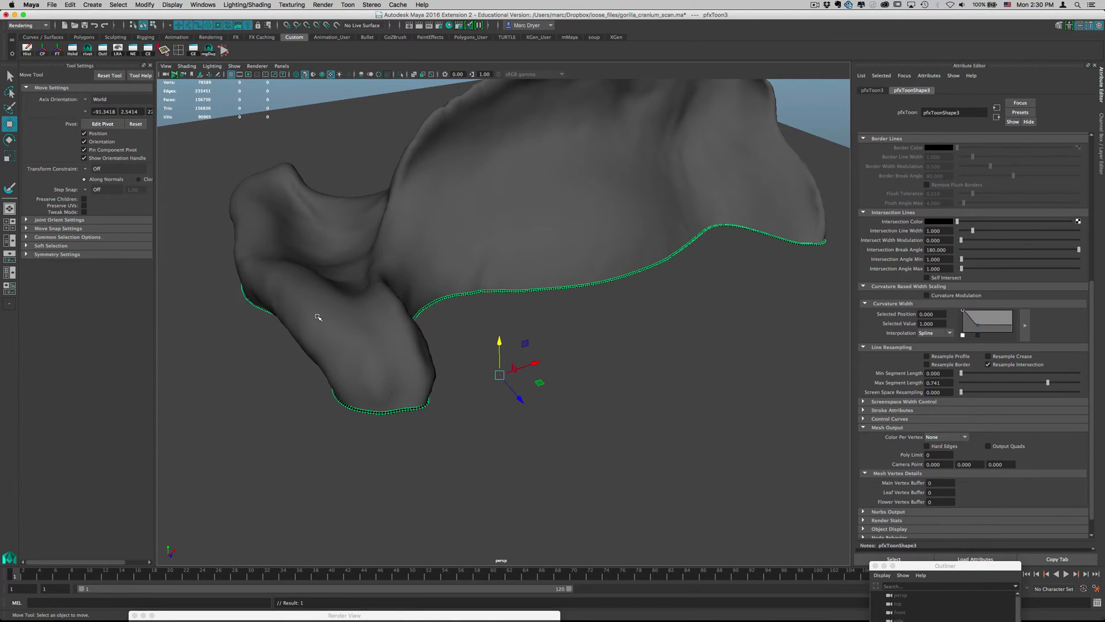
left_click(518, 292)
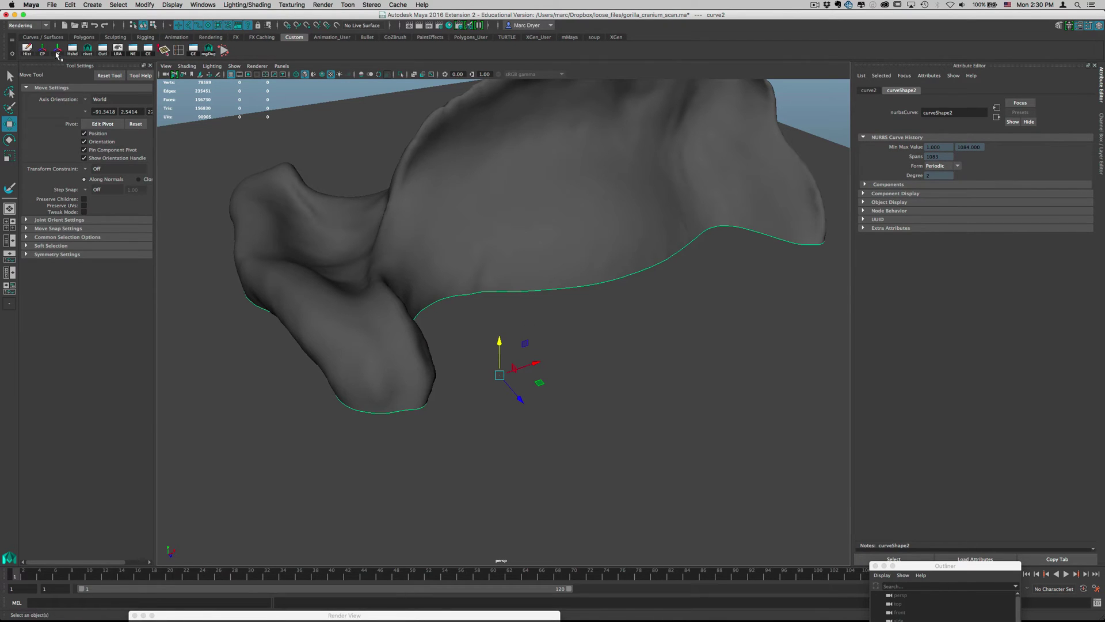
- Center the pivot of the intersection curve and delete its construction history
left_click(57, 52)
left_click(42, 53)
left_click_drag(368, 161, 305, 123, "alt")
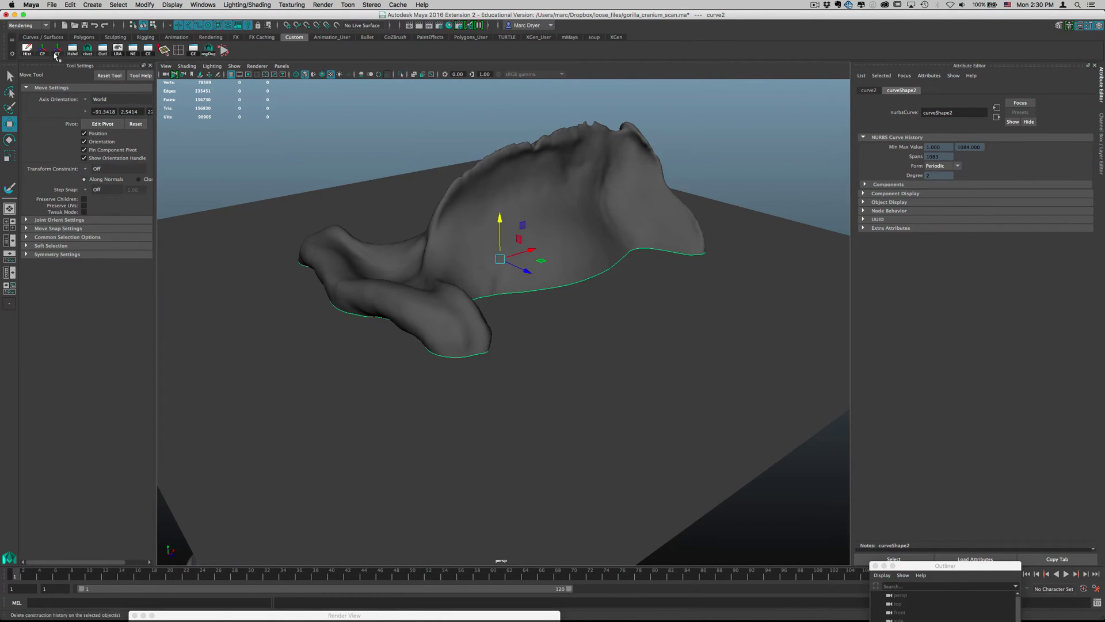
left_click(70, 5)
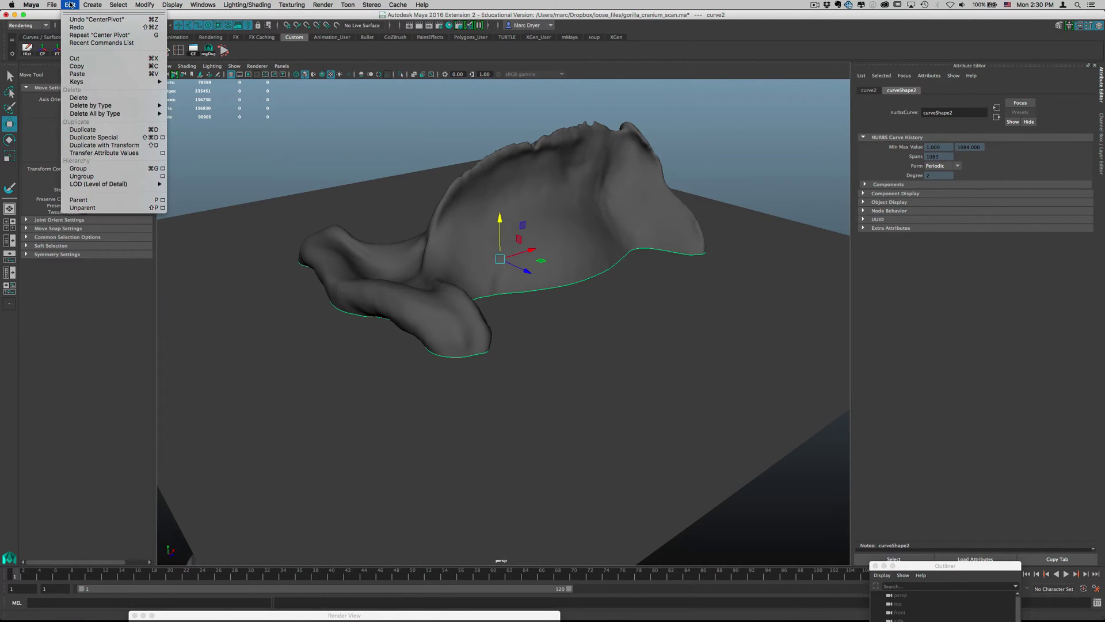
left_click(152, 5)
- Move the intersection curve straight up until it floats clear above the skull and the cutting plane
scroll(533, 265, "down", 4)
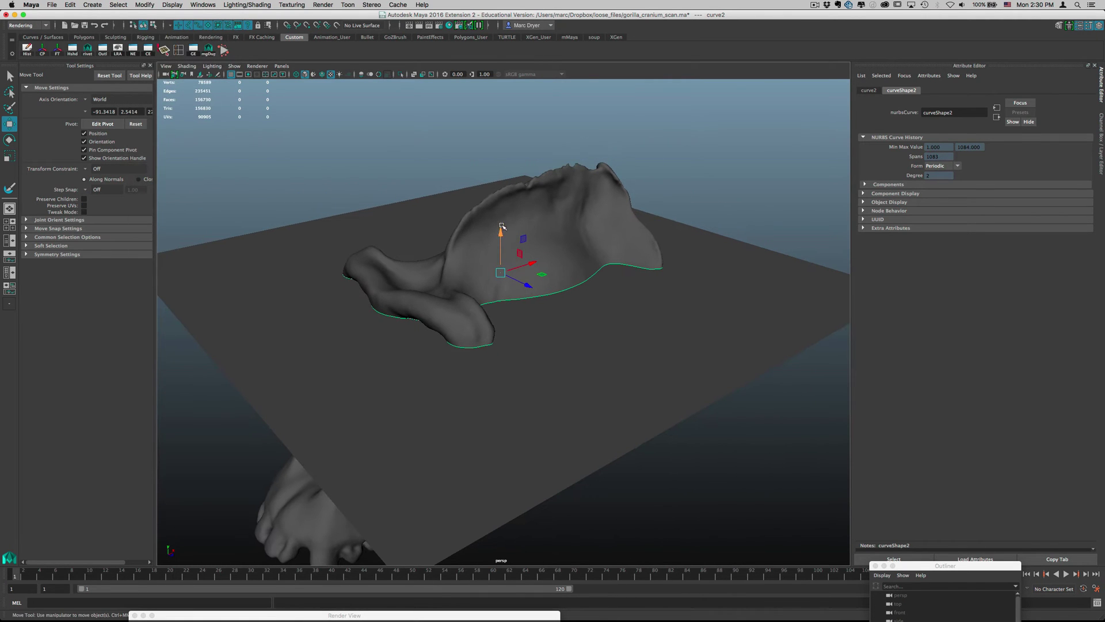
left_click_drag(501, 233, 434, 250)
left_click_drag(626, 199, 628, 158)
left_click_drag(629, 158, 615, 225, "alt")
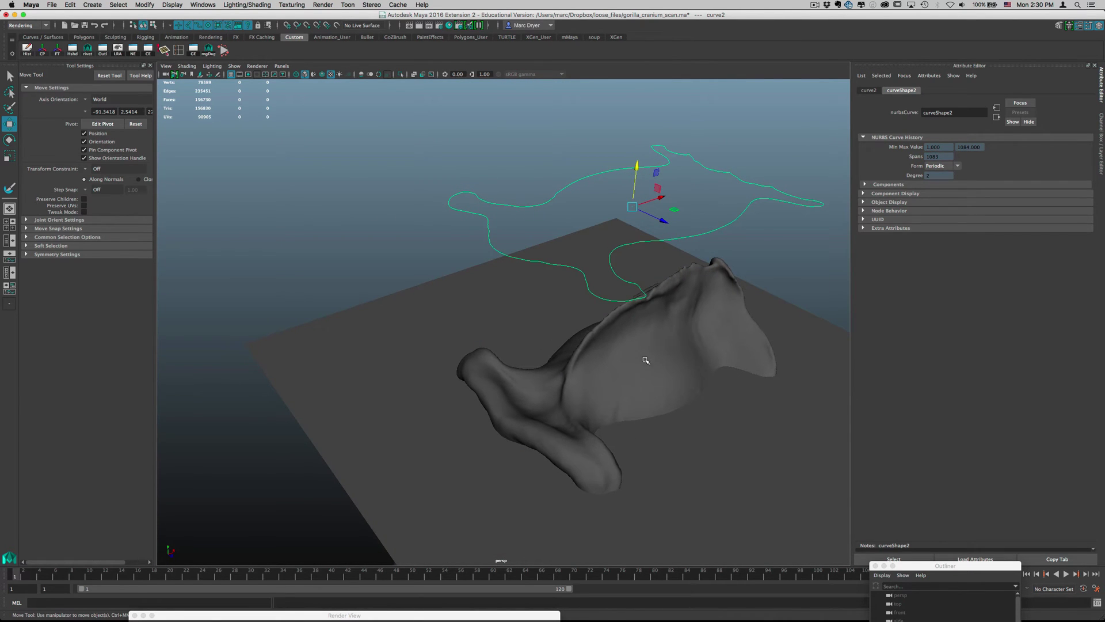
left_click_drag(645, 361, 599, 351, "alt")
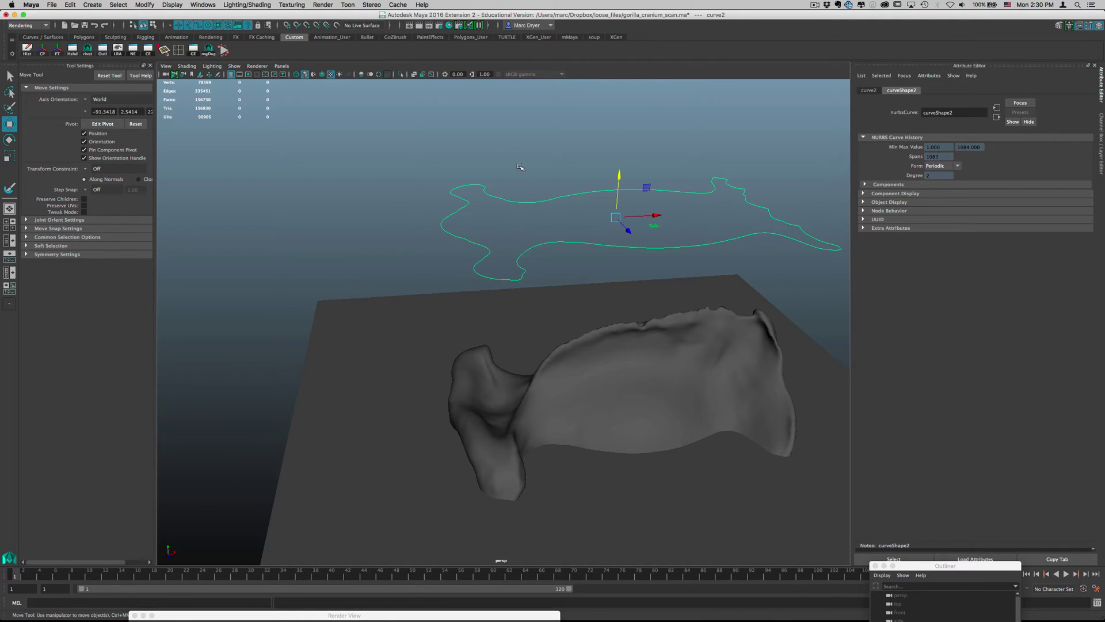
- Fill the raised curve with a planar trimmed surface using Cubic degree, Complete curve range and NURBS output
key("space")
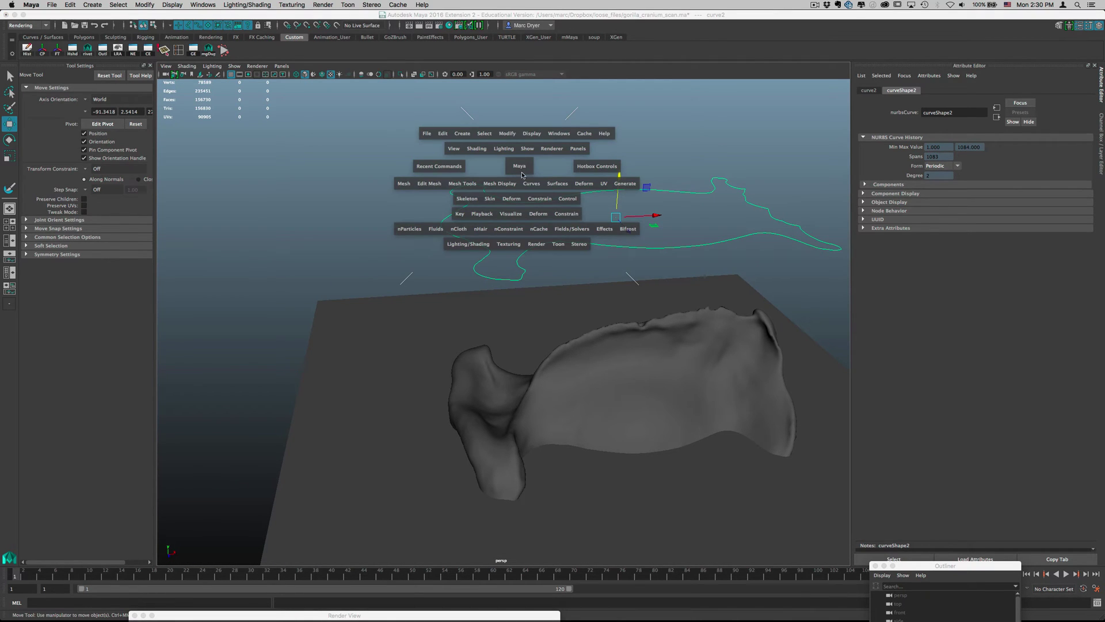
left_click(557, 184)
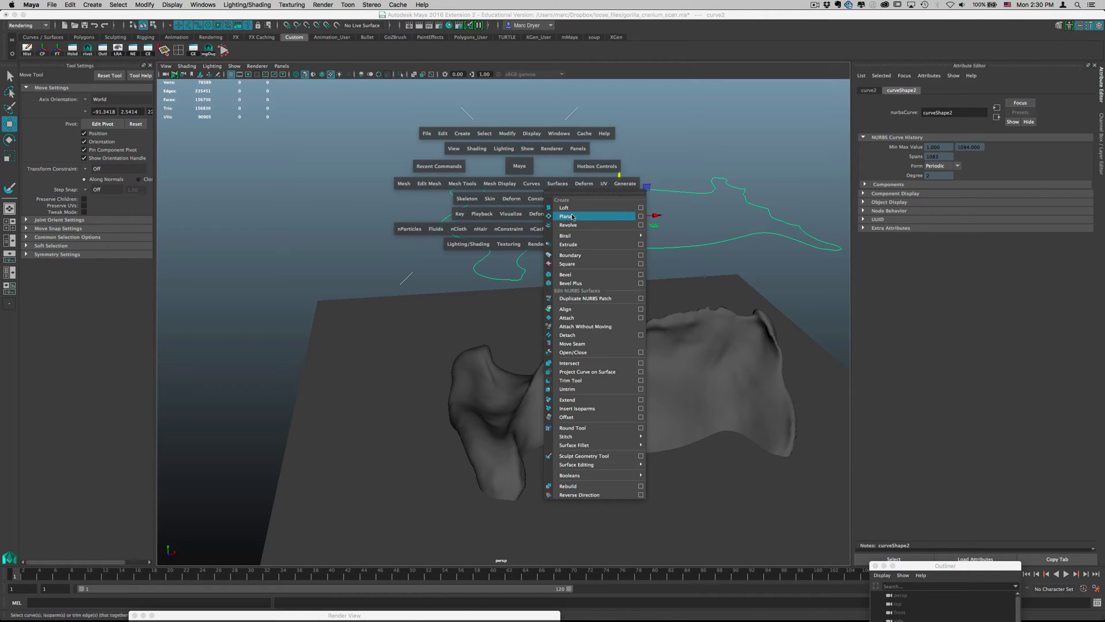
left_click(641, 216)
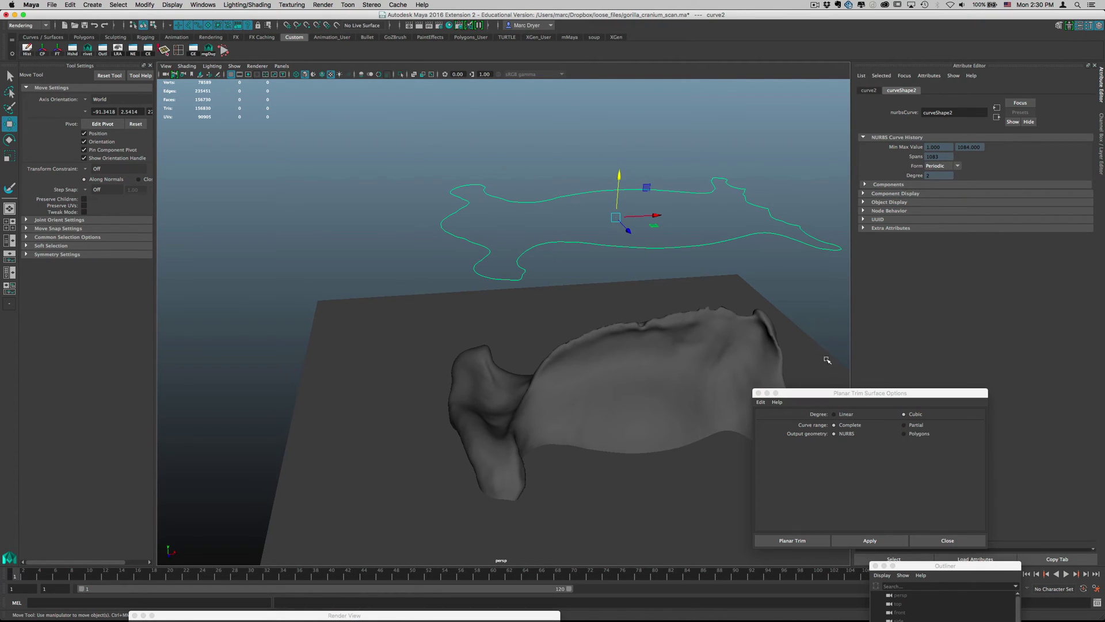
left_click_drag(845, 393, 789, 165)
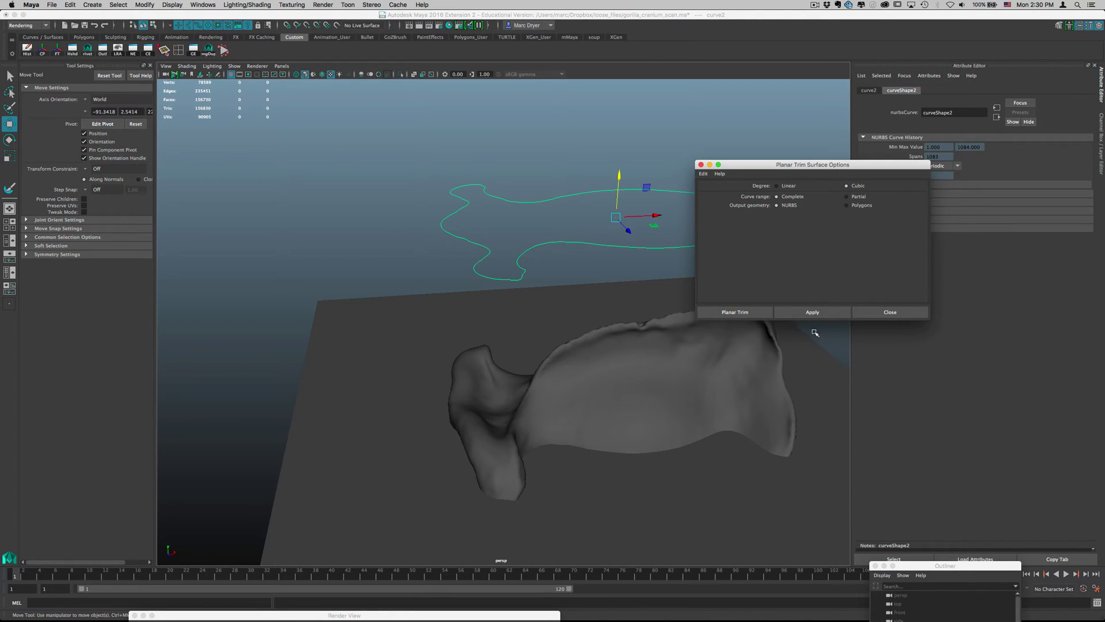
left_click(735, 312)
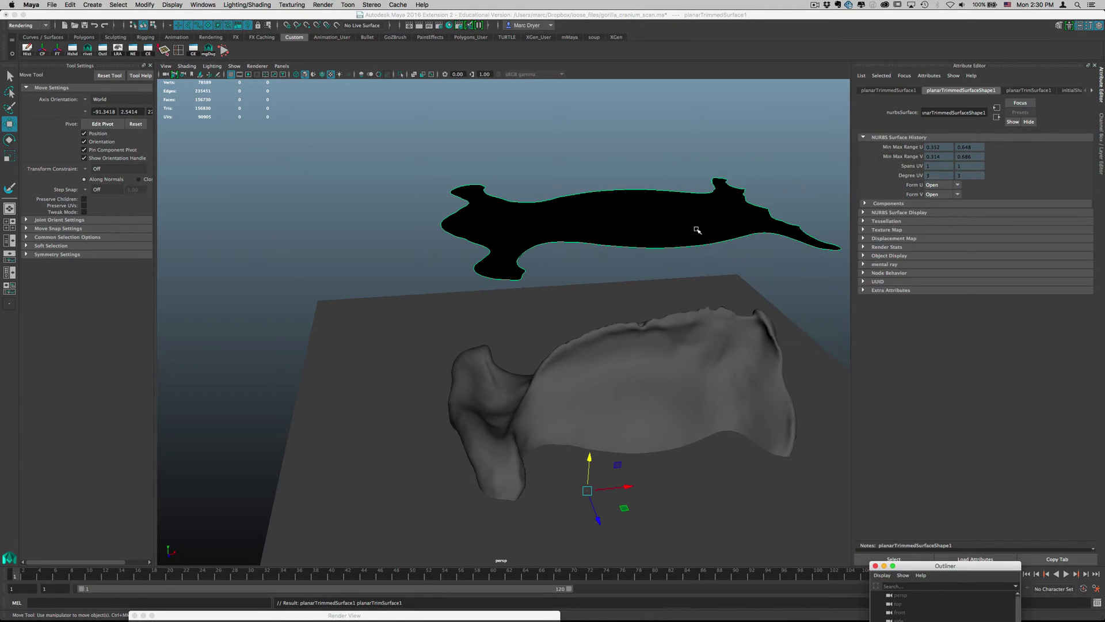
- Isolate the planar trimmed surface in the viewport and examine its outline from several angles
left_click_drag(607, 237, 486, 279, "alt")
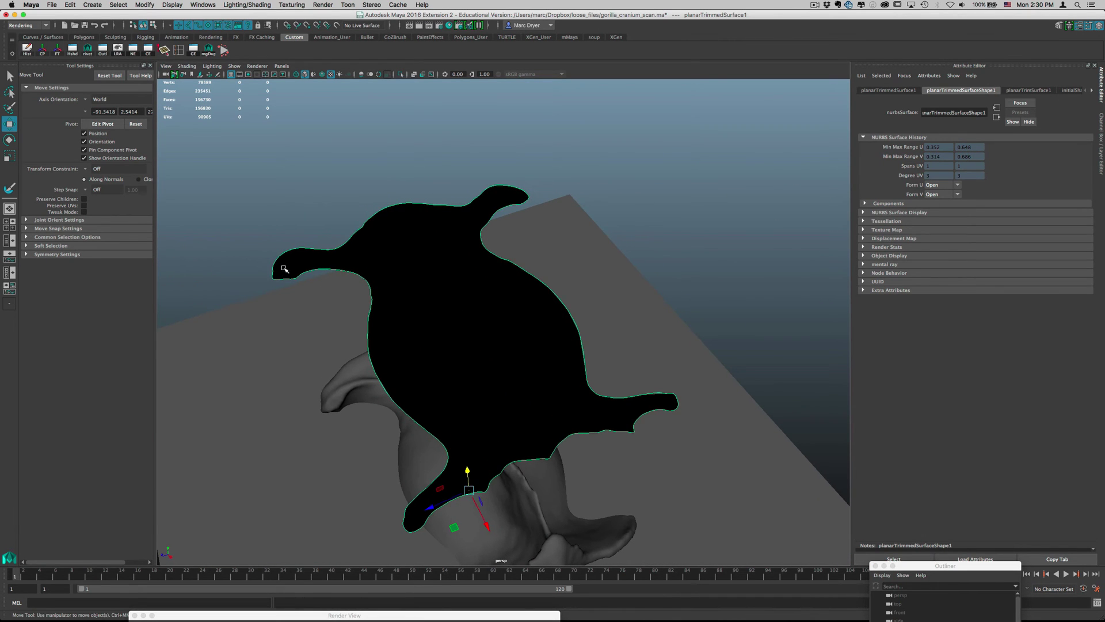
right_click_drag(504, 289, 322, 279, "alt")
left_click_drag(417, 293, 461, 306, "alt")
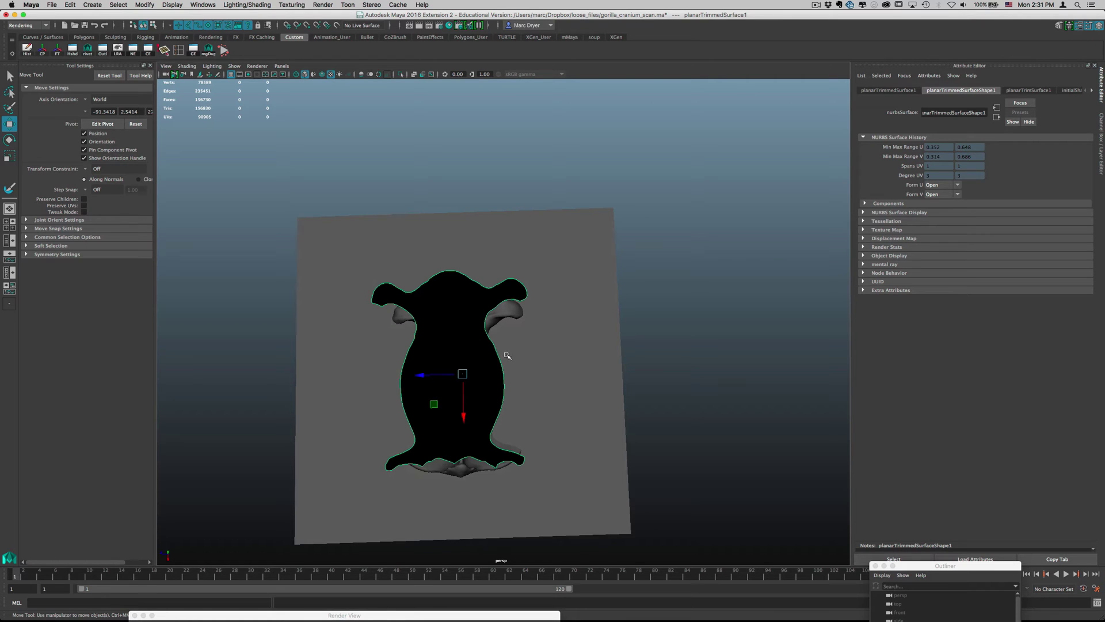
left_click_drag(526, 352, 479, 322, "alt")
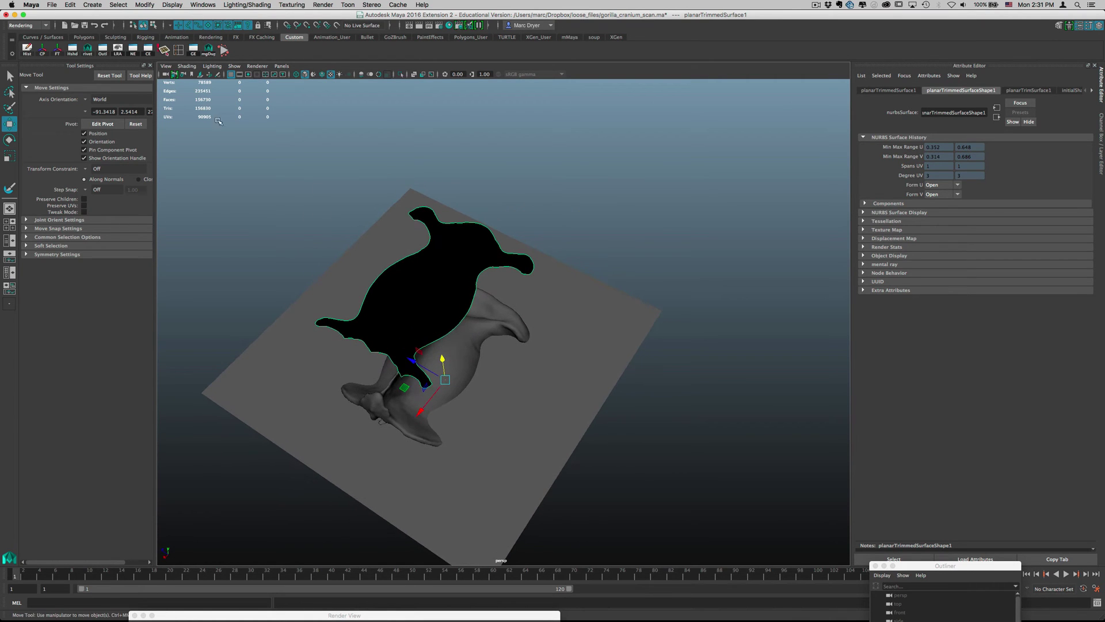
left_click(235, 65)
mouse_move(265, 86)
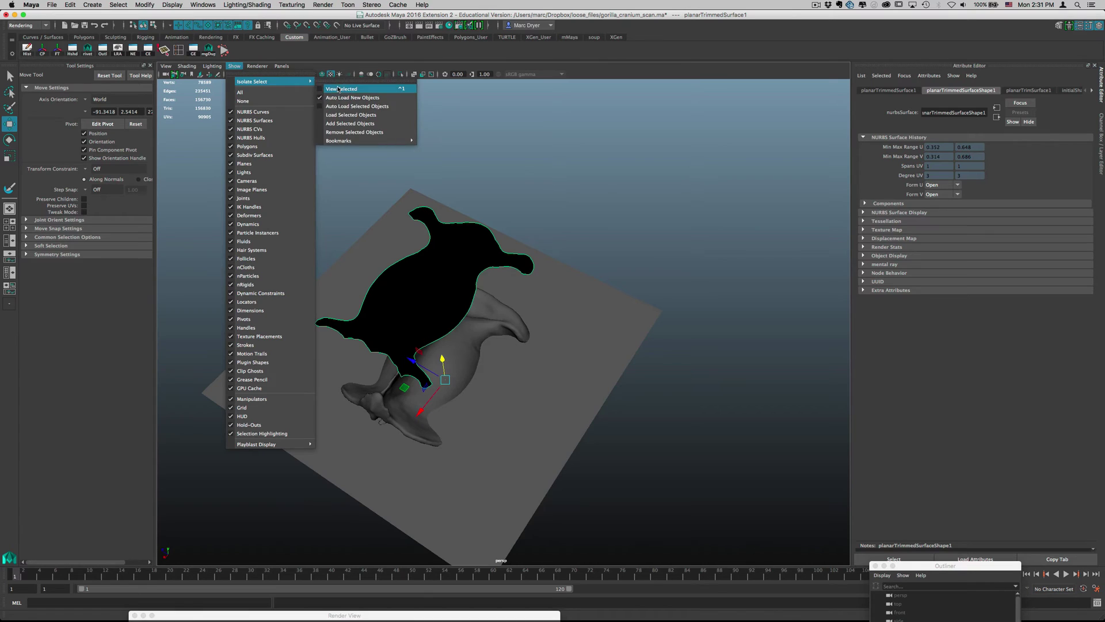
left_click(352, 88)
left_click_drag(375, 181, 527, 360, "alt")
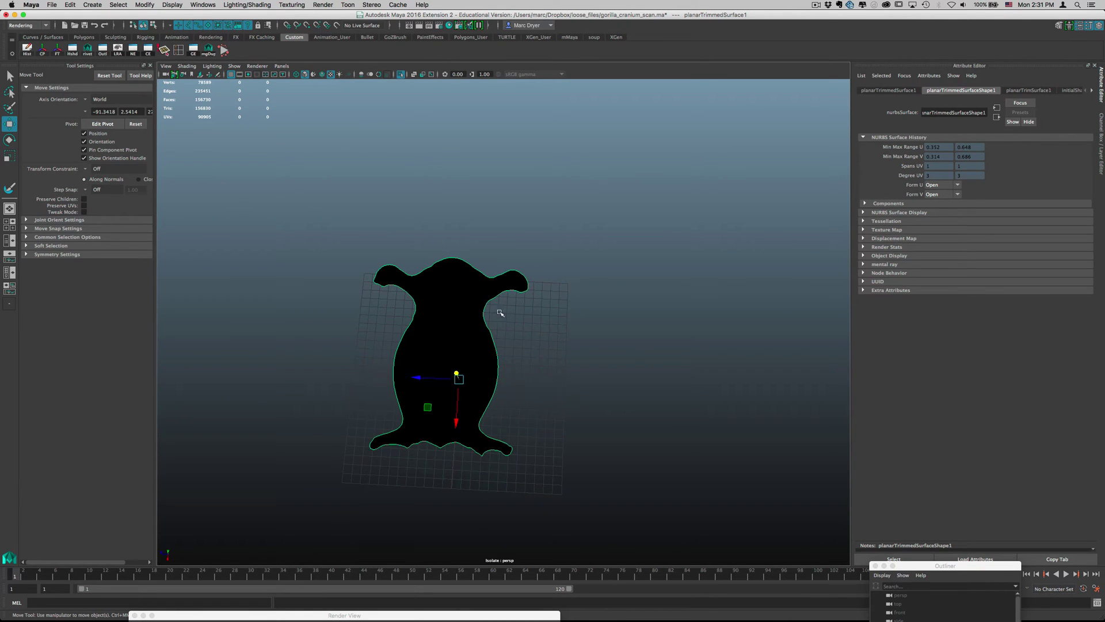
left_click_drag(502, 324, 621, 298, "alt")
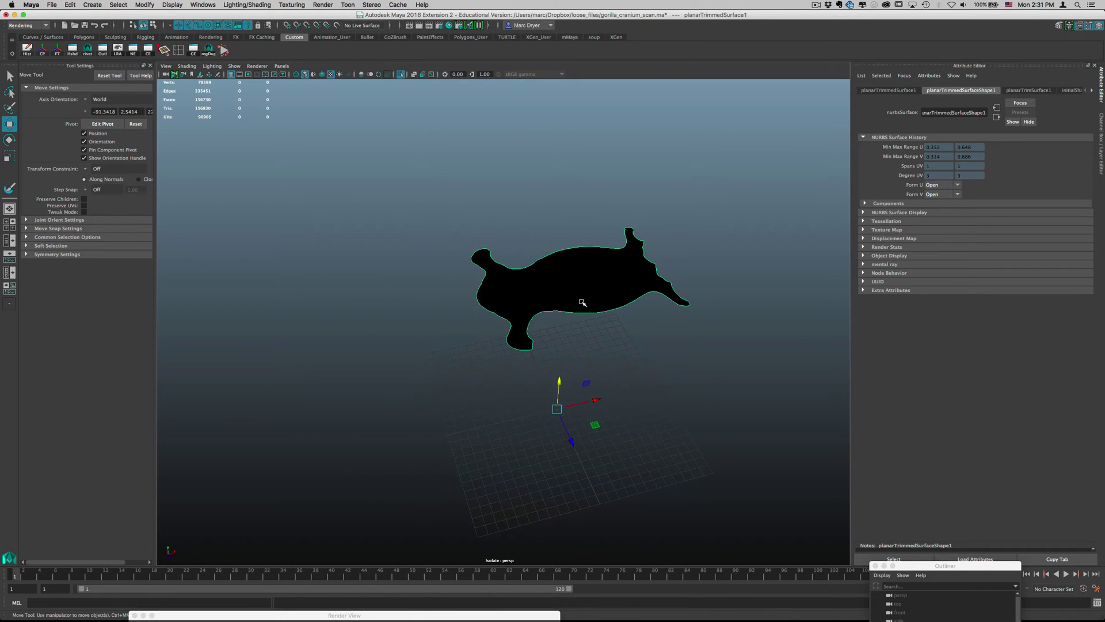
- Turn off Isolate Select to bring the skull and cutting plane back into the view
key("space")
left_click(240, 68)
mouse_move(271, 82)
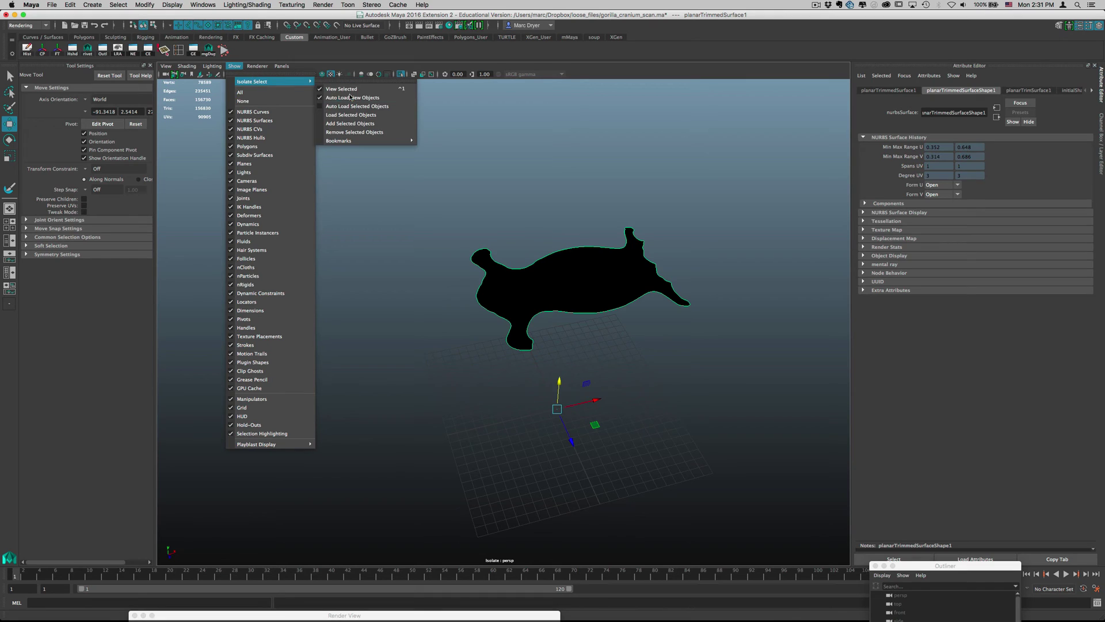
left_click(345, 86)
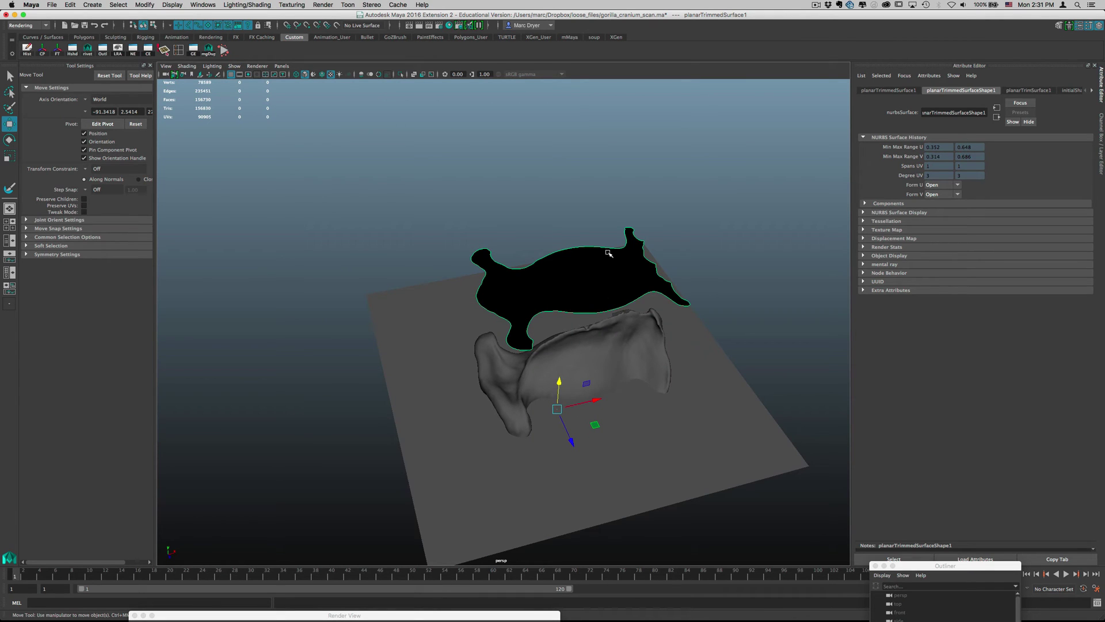
- Convert the planar surface from NURBS to polygons using Quads, General tessellation and 3 iso params per surface in 3D for U and V
key("space")
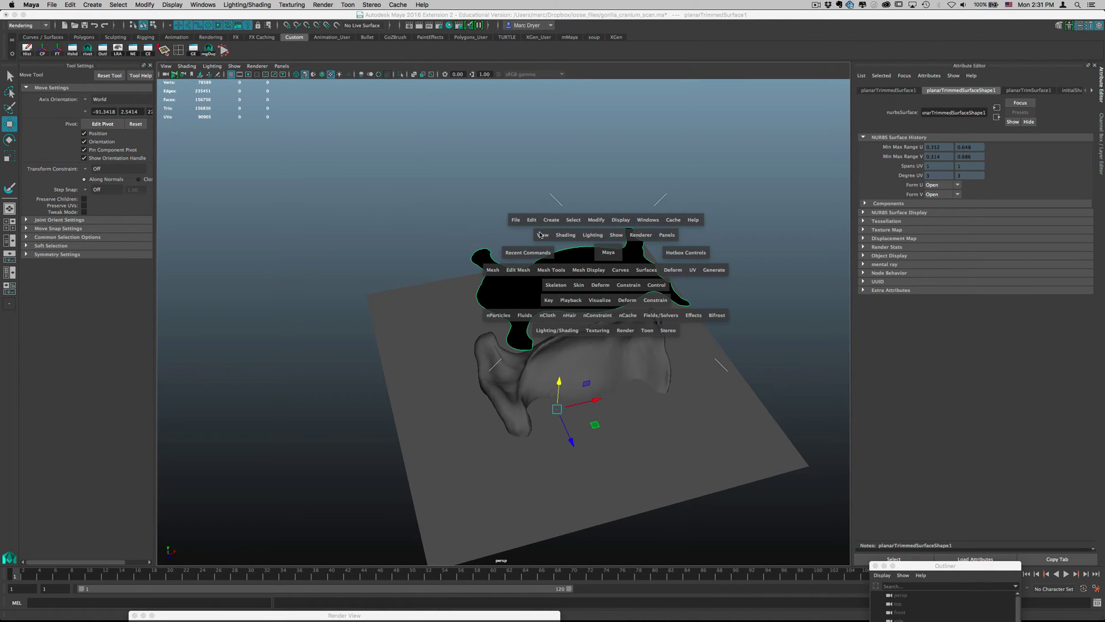
left_click(595, 220)
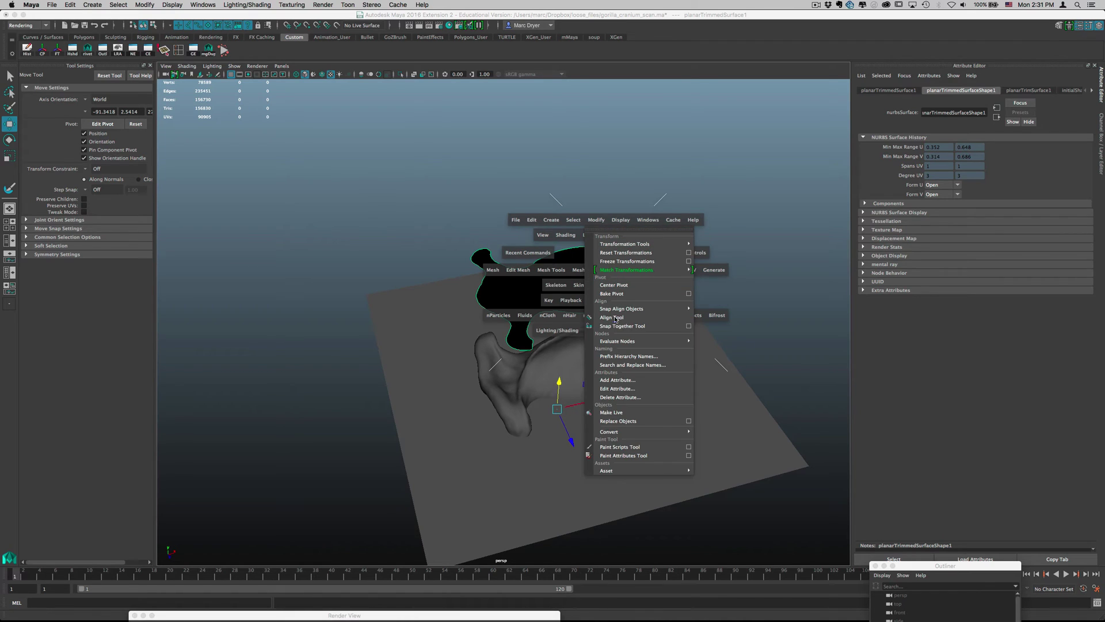
mouse_move(636, 433)
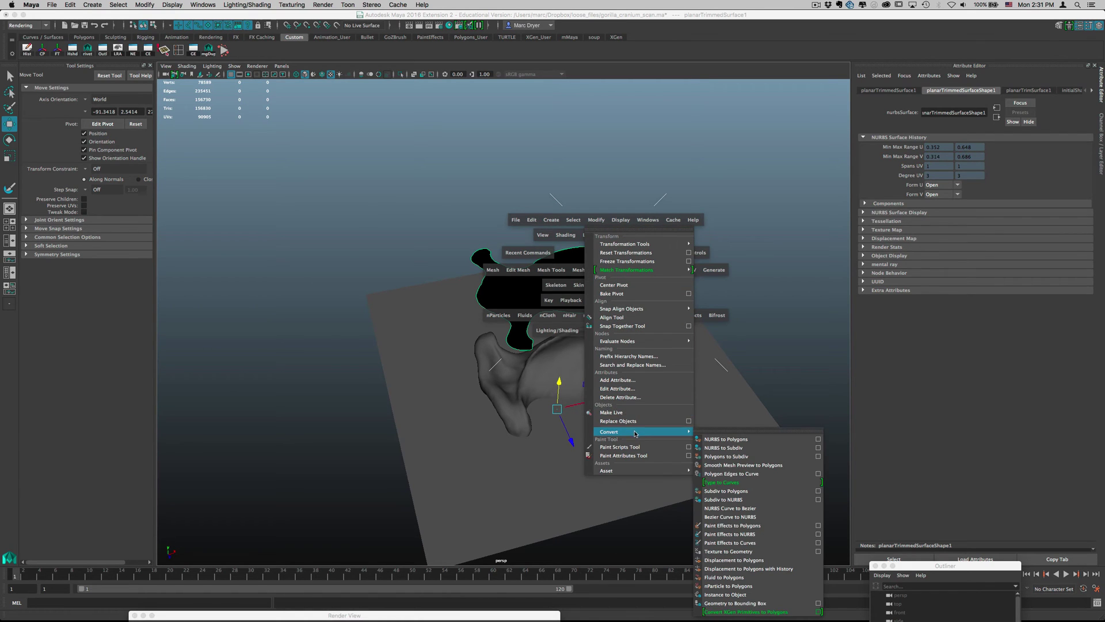
left_click(818, 439)
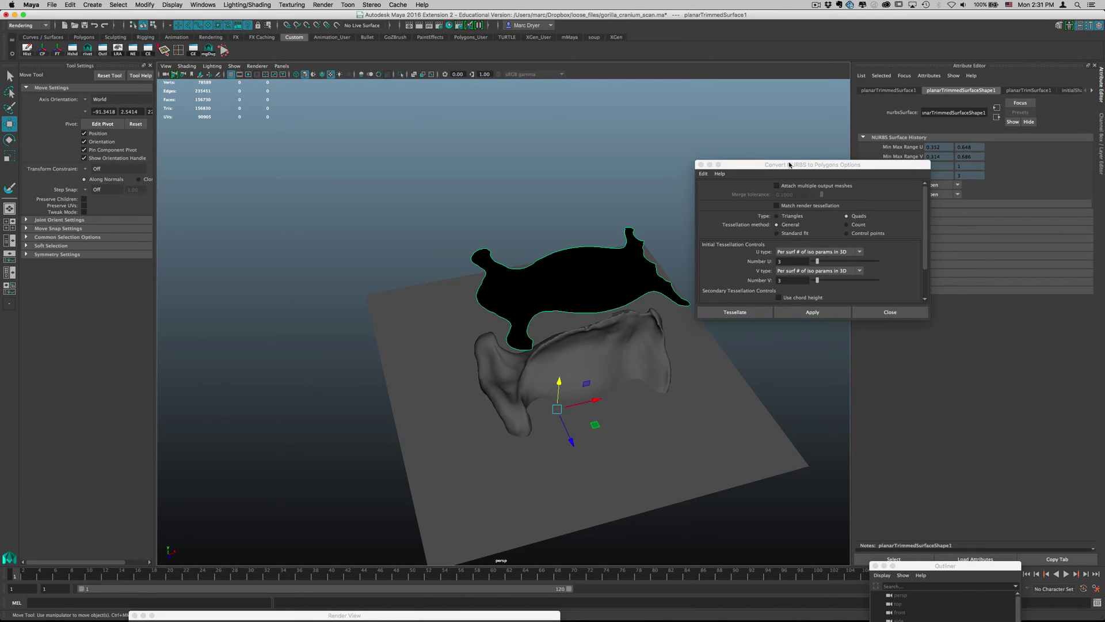
left_click_drag(789, 165, 650, 73)
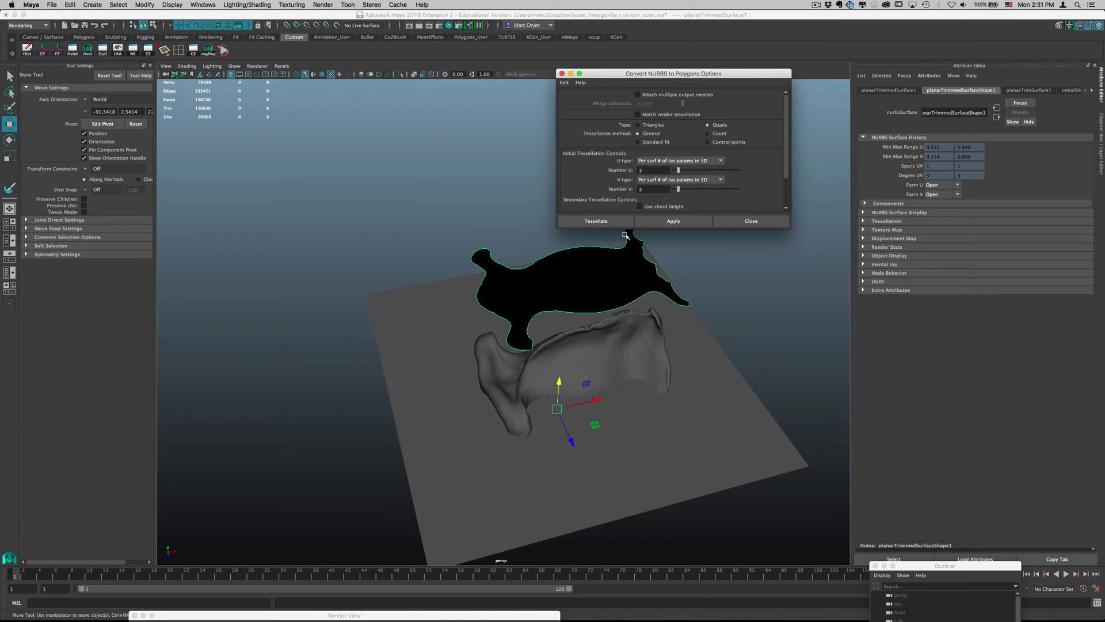
left_click(614, 220)
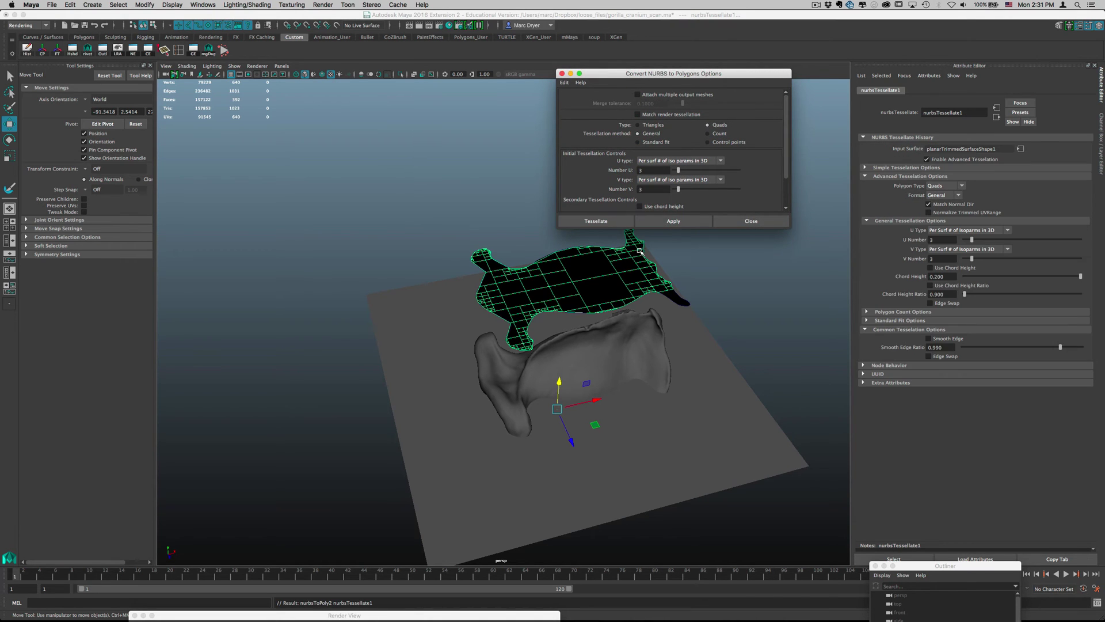
left_click_drag(616, 269, 567, 265, "alt")
right_click_drag(568, 265, 680, 254, "alt")
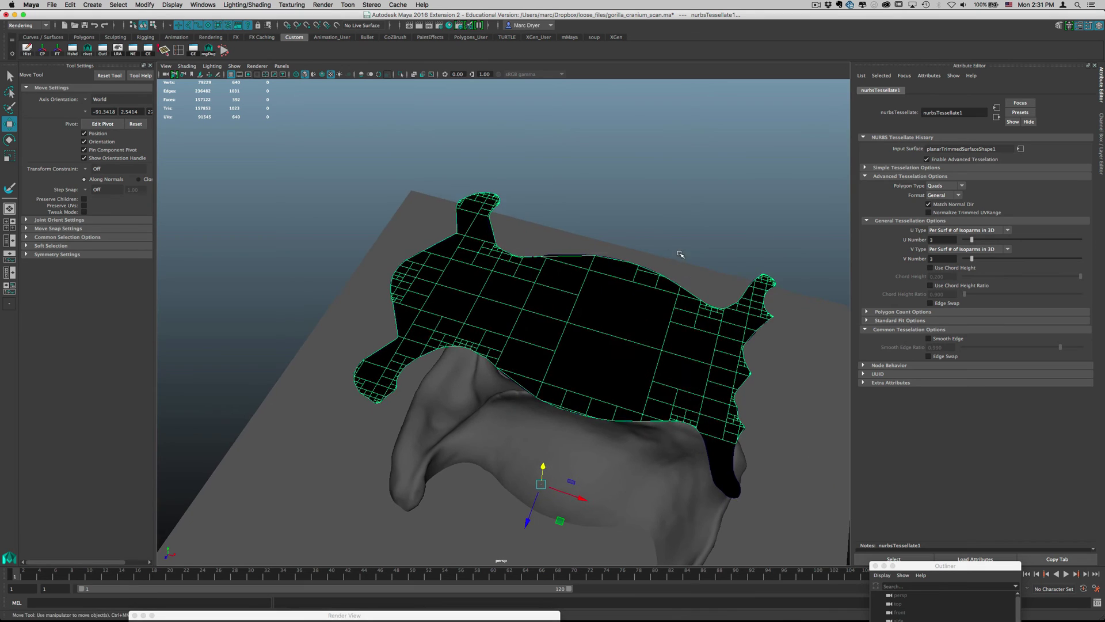
left_click_drag(680, 254, 757, 205, "alt")
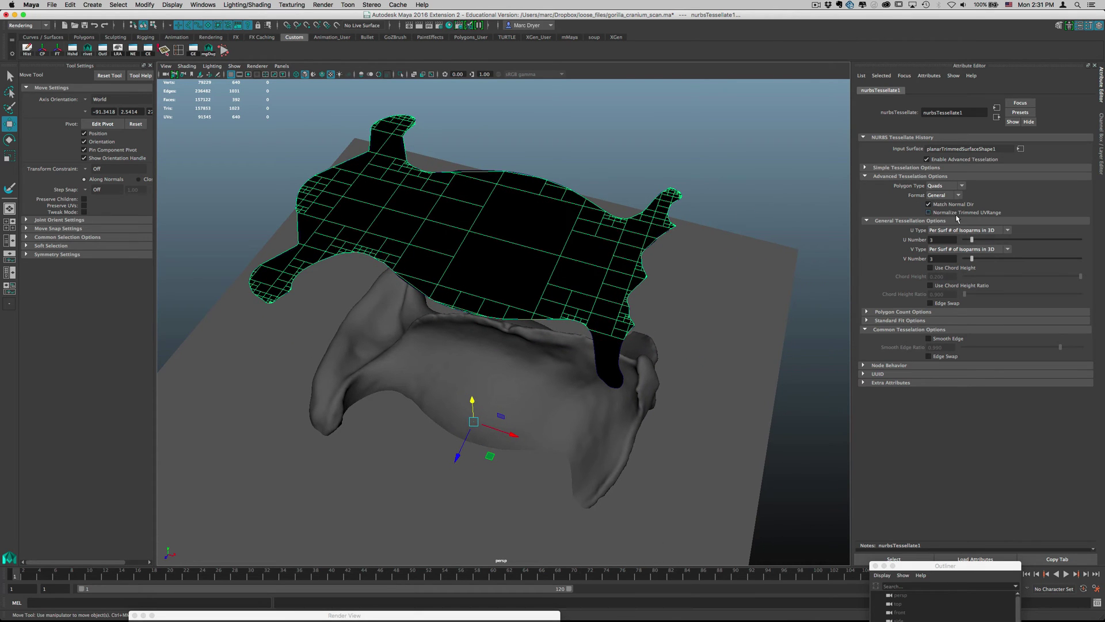
- Set the tessellation's U Number to 11 and V Number to 23, with both types as Per Span # of Isoparms
left_click_drag(973, 241, 1048, 268)
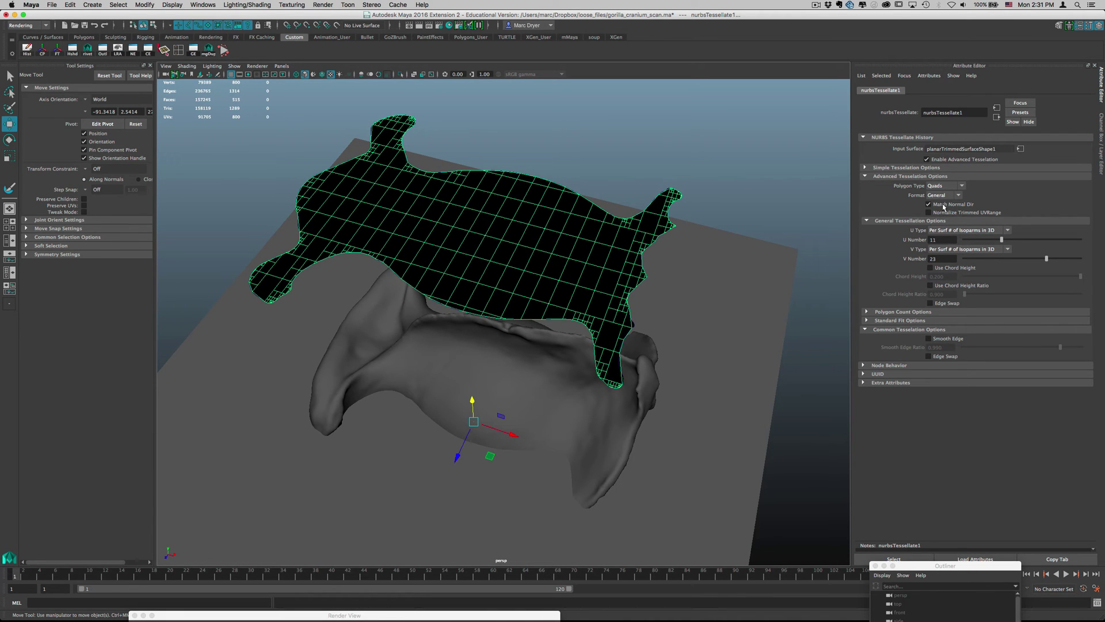
left_click(952, 230)
left_click(953, 250)
left_click(949, 232)
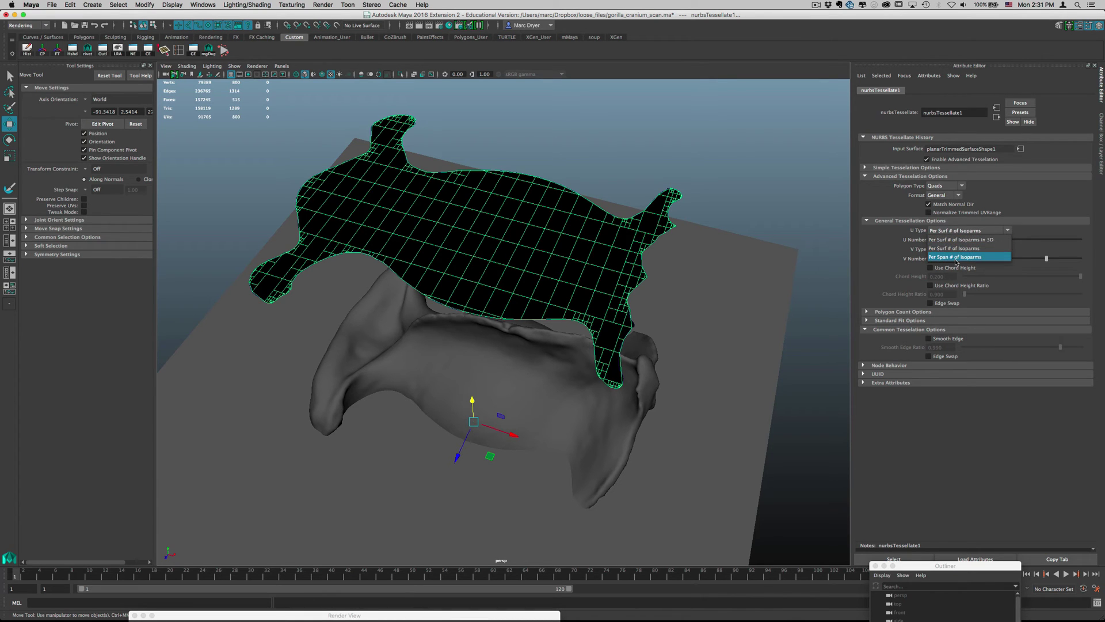
left_click(959, 255)
left_click(956, 251)
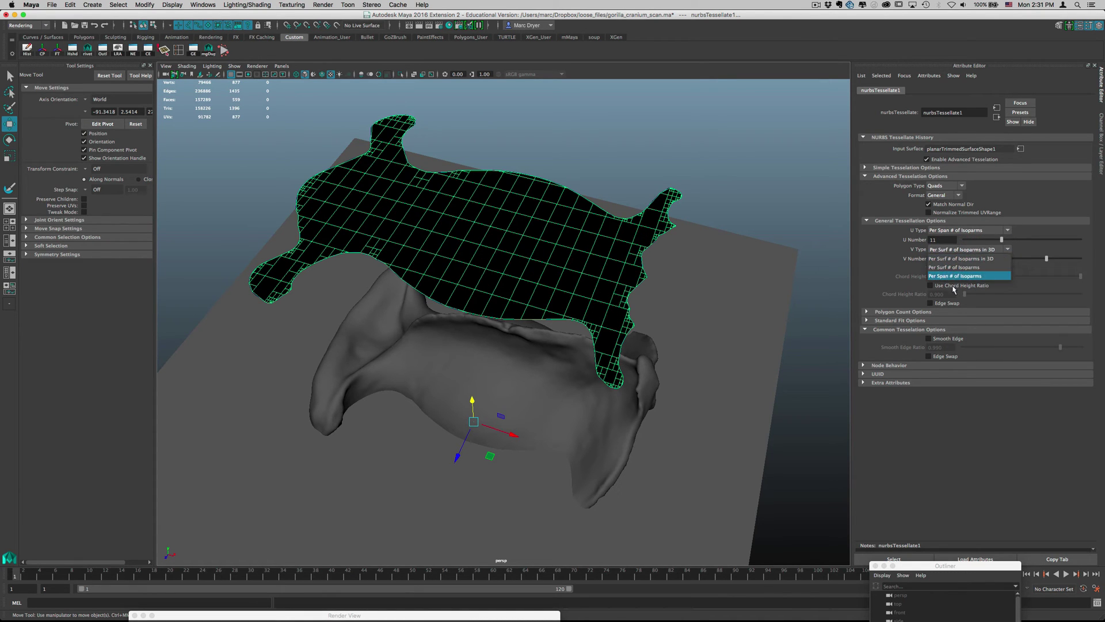
left_click(953, 277)
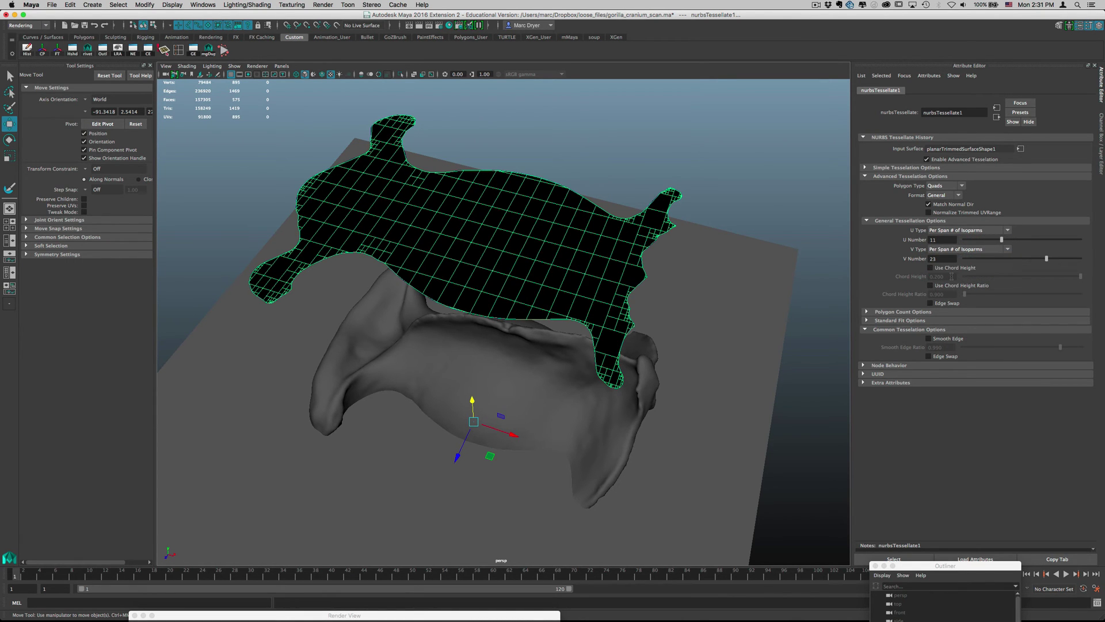
- Change the tessellation format to Count and raise the Polygon Count to 742 for an even quad grid
left_click(943, 195)
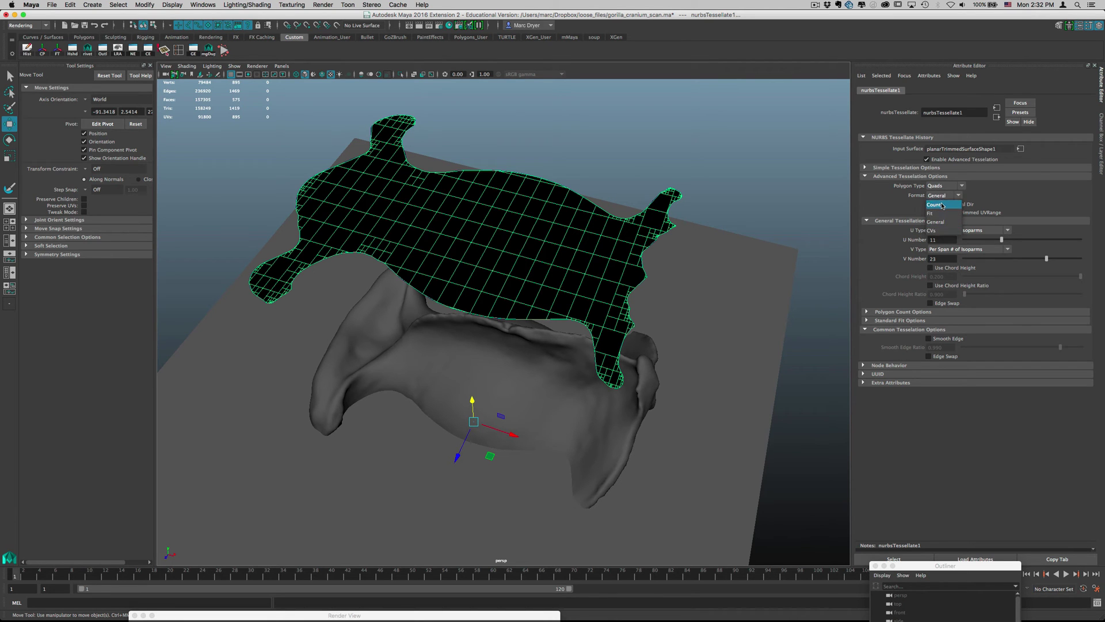
left_click(942, 205)
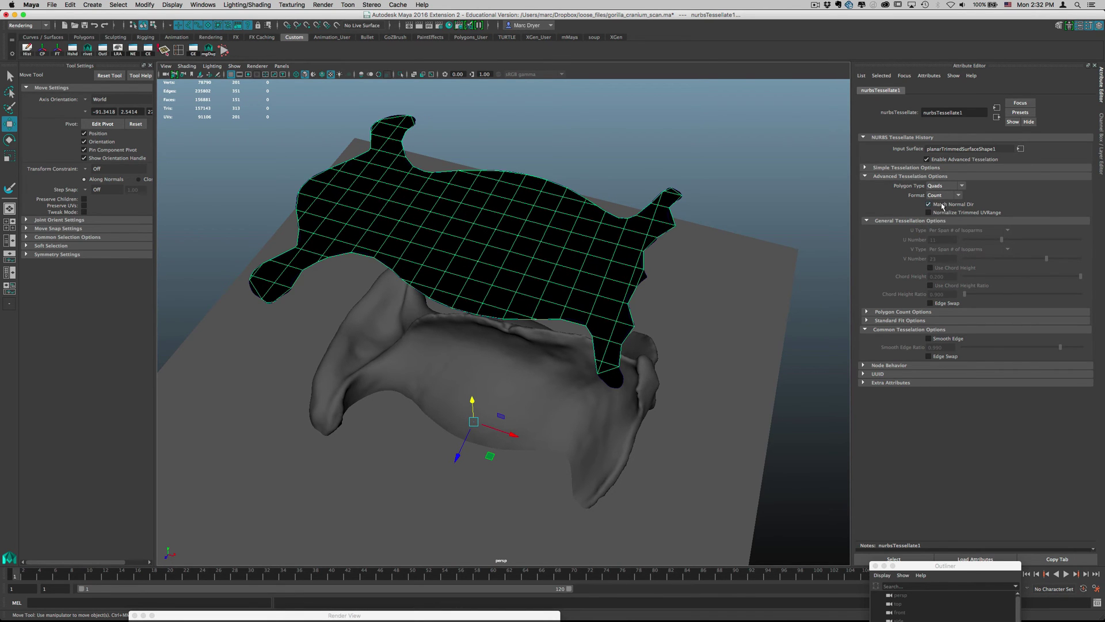
left_click_drag(684, 233, 707, 230, "alt")
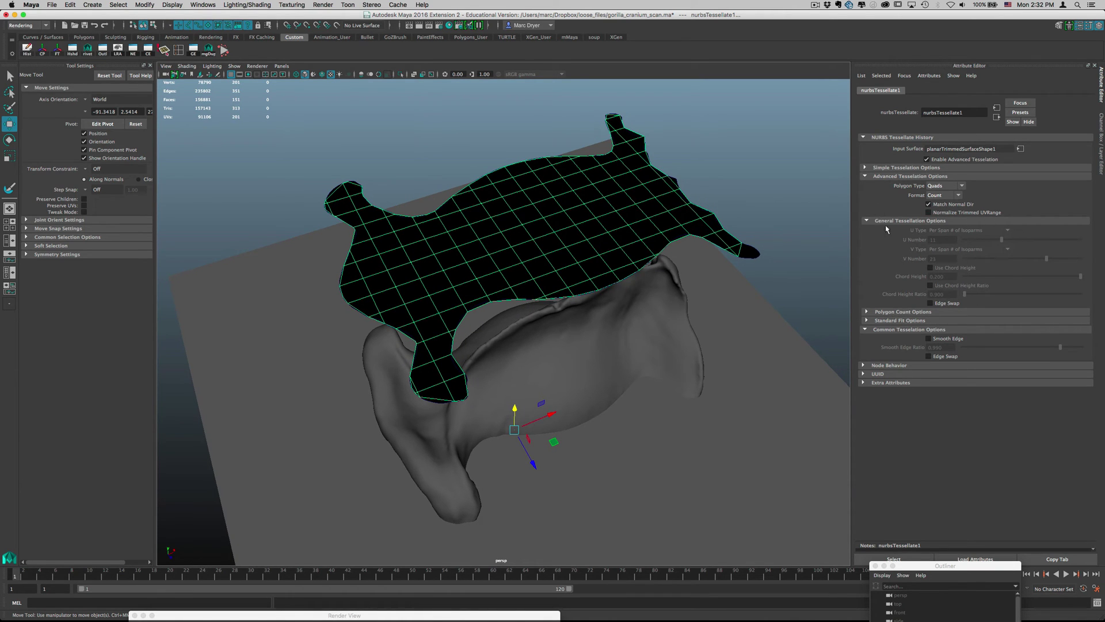
left_click(919, 312)
left_click_drag(988, 321, 1051, 323)
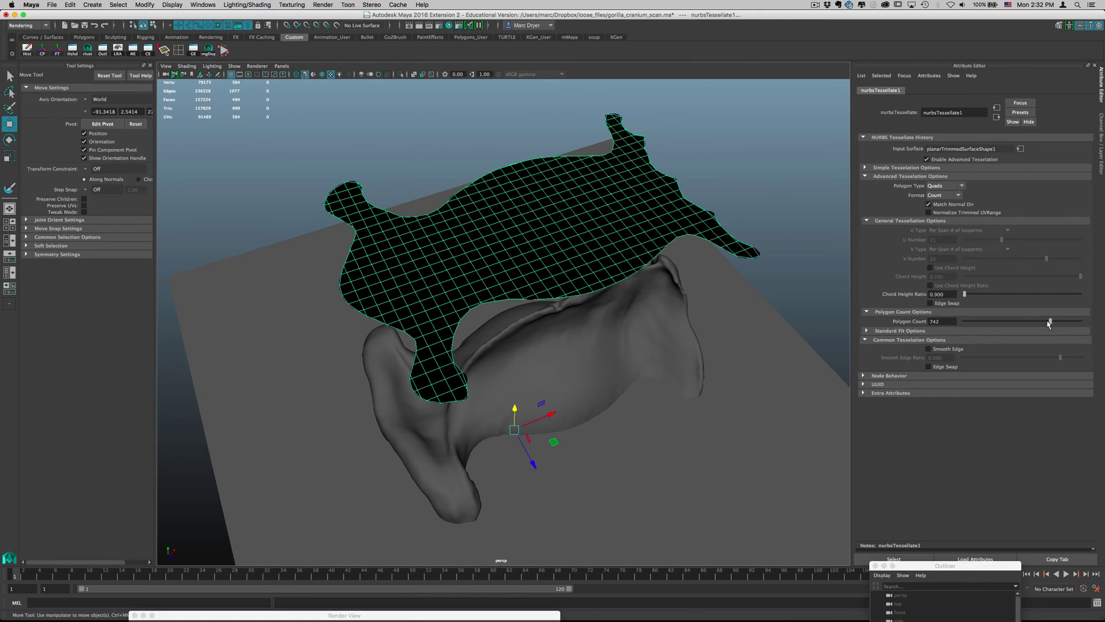
left_click_drag(626, 303, 523, 247, "alt")
- Select the polygon cross-section mesh, delete its construction history and freeze its transformations
left_click(322, 215)
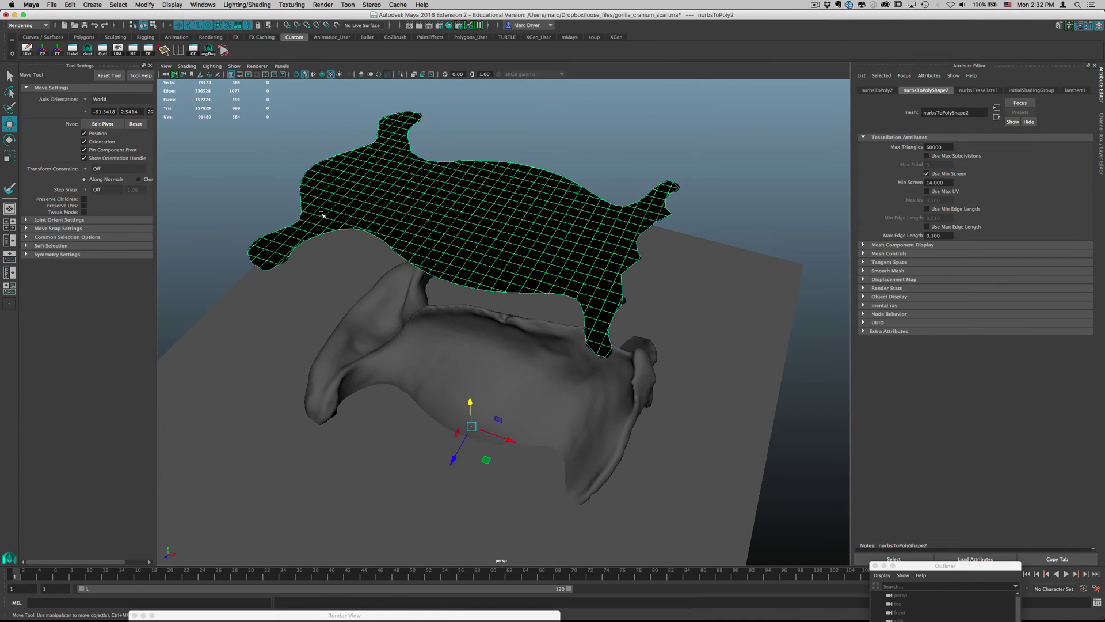
left_click(27, 49)
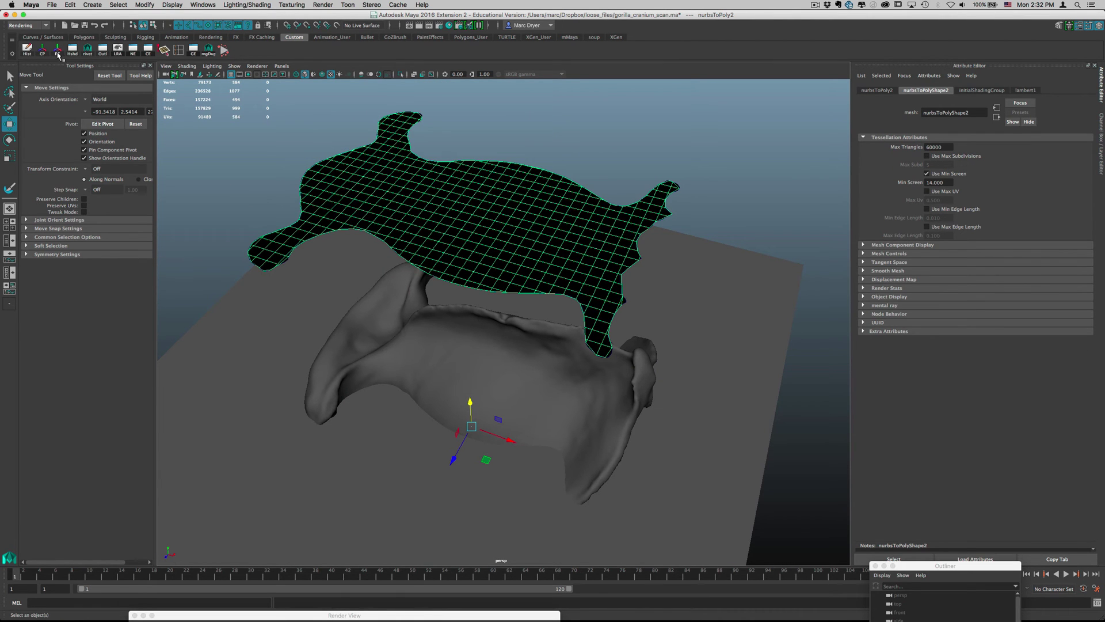
left_click(58, 54)
- Move the polygon mesh straight up until it sits clear above the original NURBS surface, and inspect its quad grid
left_click_drag(470, 402, 470, 383)
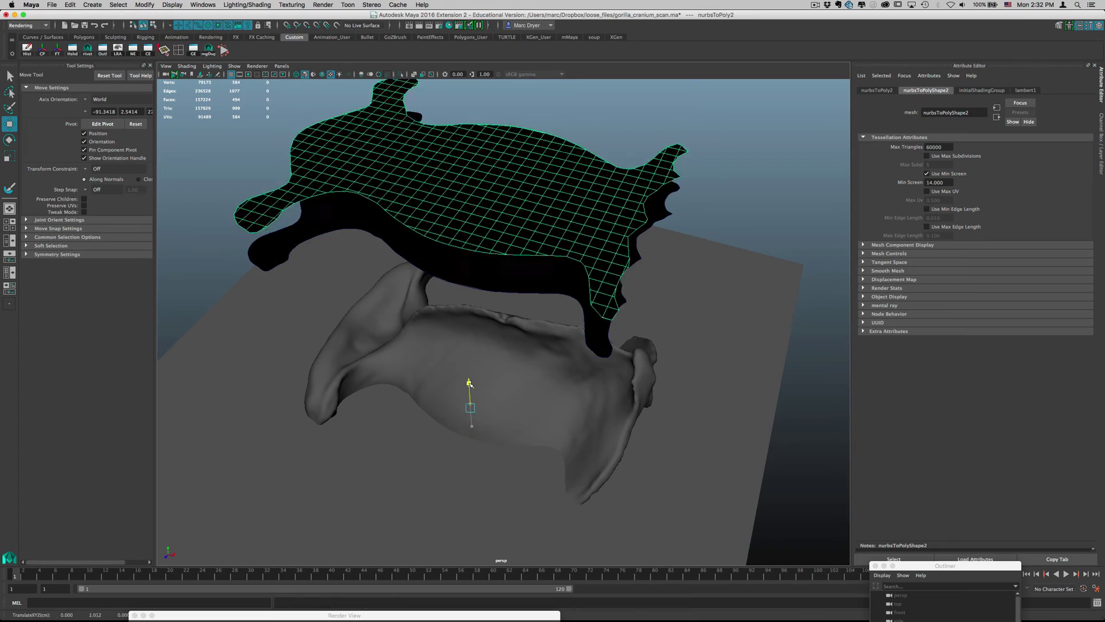
right_click_drag(469, 383, 578, 230, "alt")
middle_click_drag(577, 229, 597, 338, "alt")
left_click_drag(597, 338, 437, 326, "alt")
right_click_drag(436, 326, 569, 330, "alt")
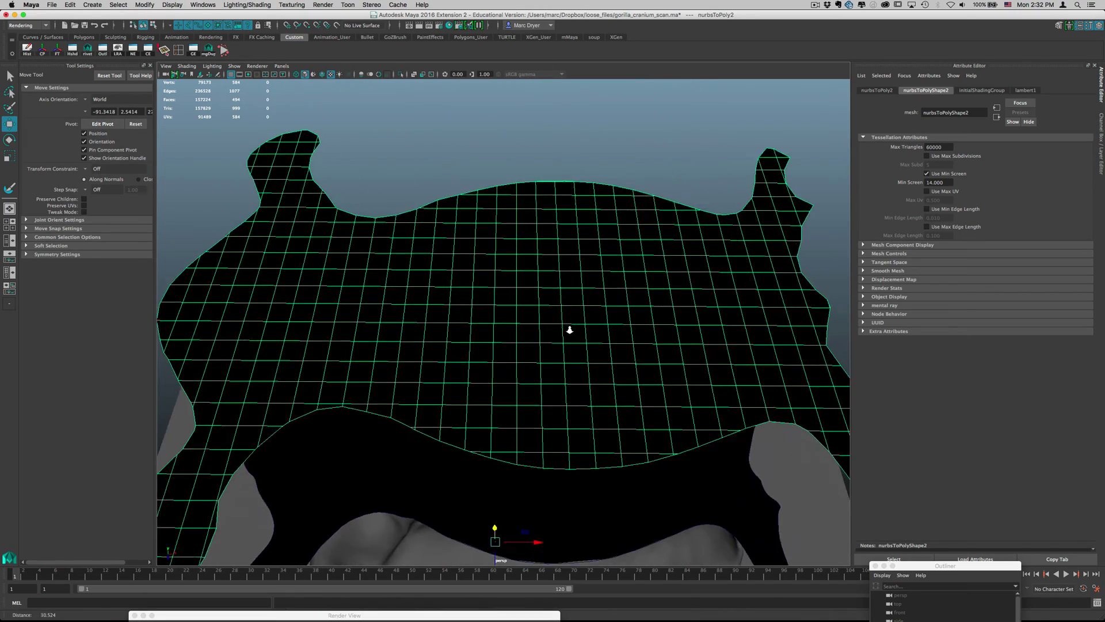
left_click_drag(570, 330, 441, 412, "alt")
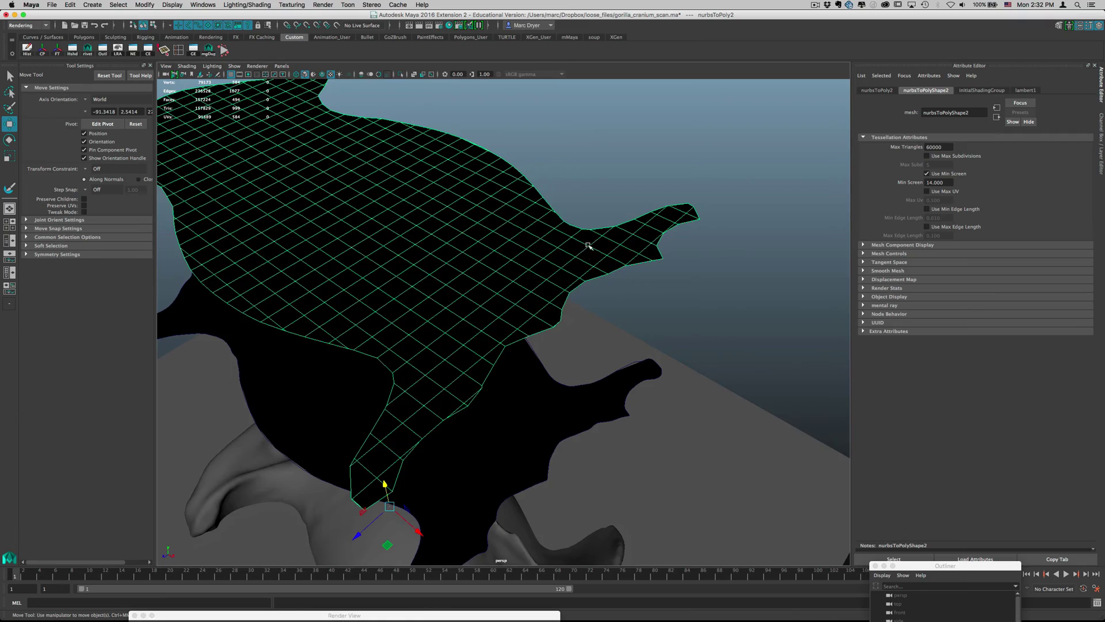
left_click_drag(589, 246, 633, 265, "alt")
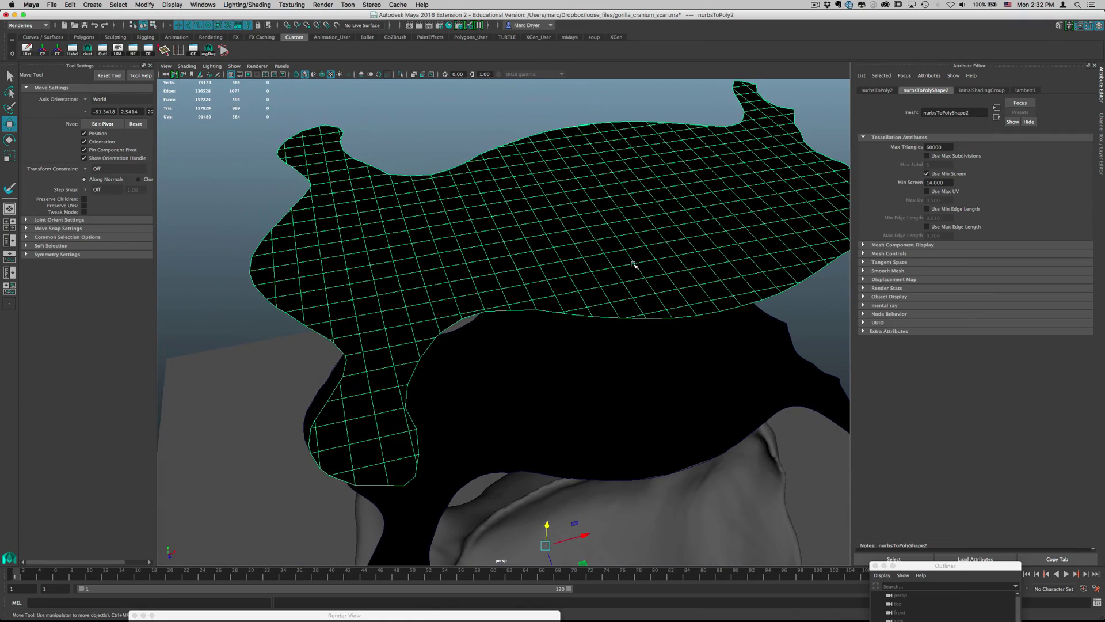
- Center the pivot of the raised polygon cross-section mesh
right_click_drag(633, 265, 471, 263, "alt")
left_click(471, 263)
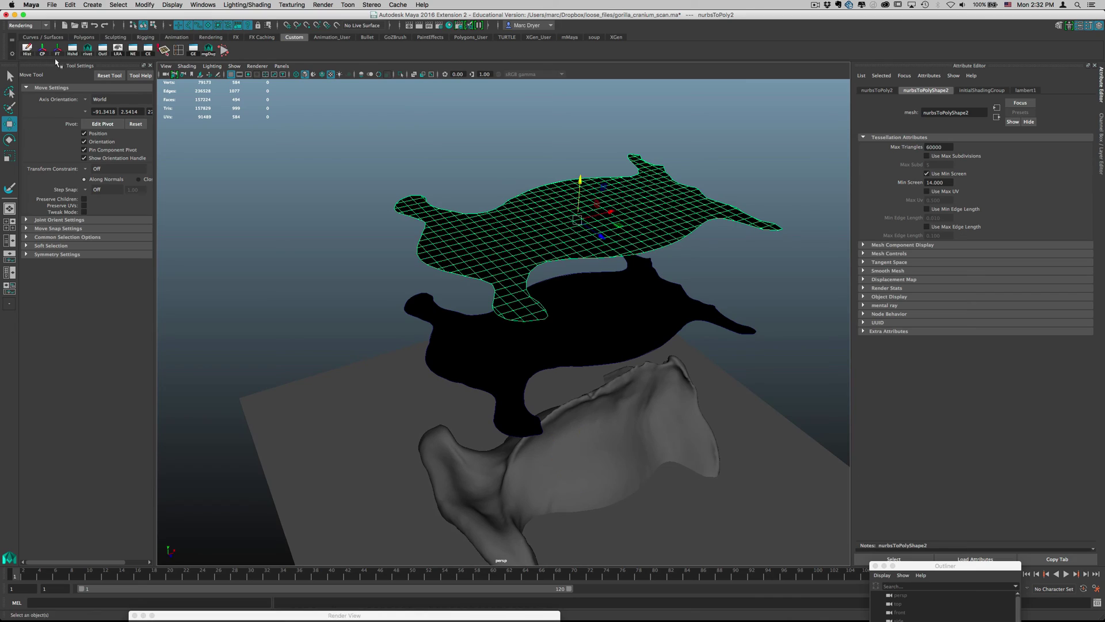
left_click_drag(471, 263, 374, 132, "alt")
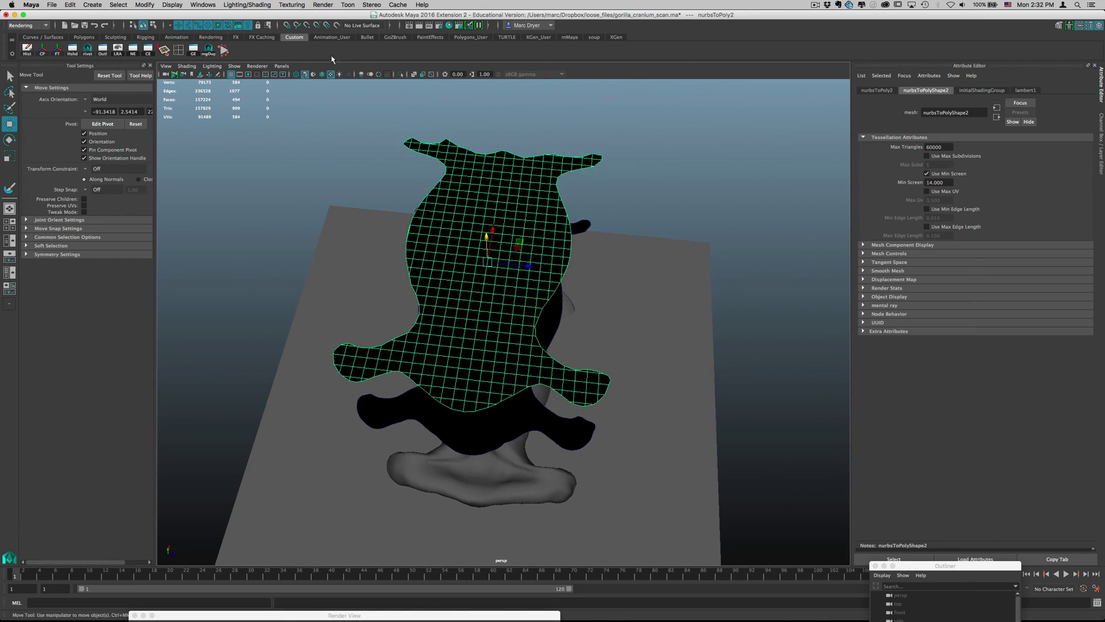
- Reverse the normals of the raised polygon cross-section mesh
key("space")
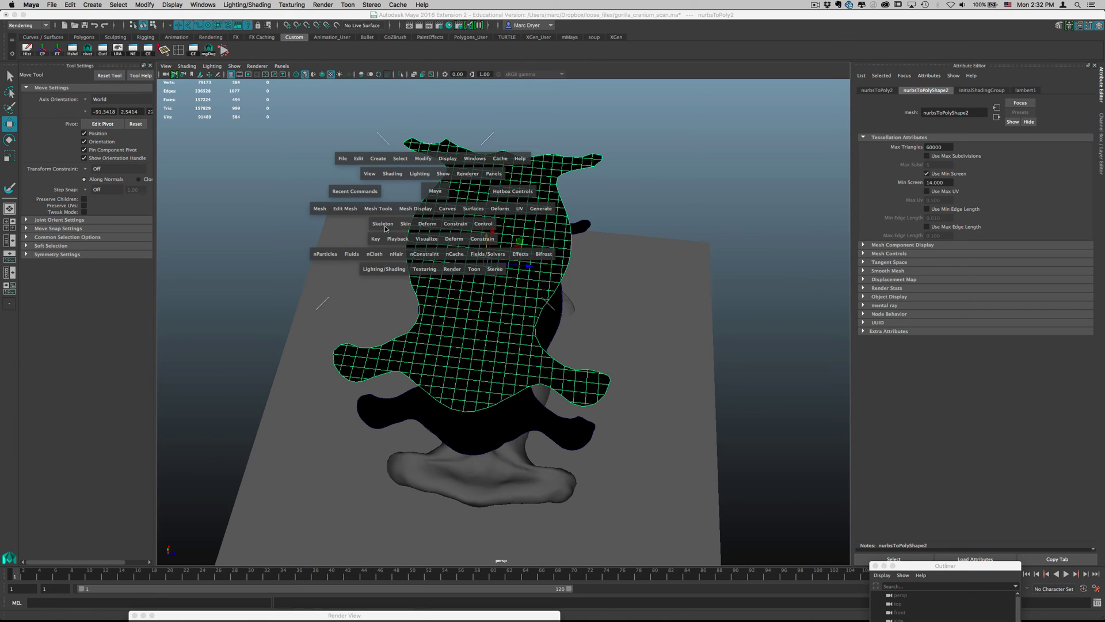
left_click(415, 209)
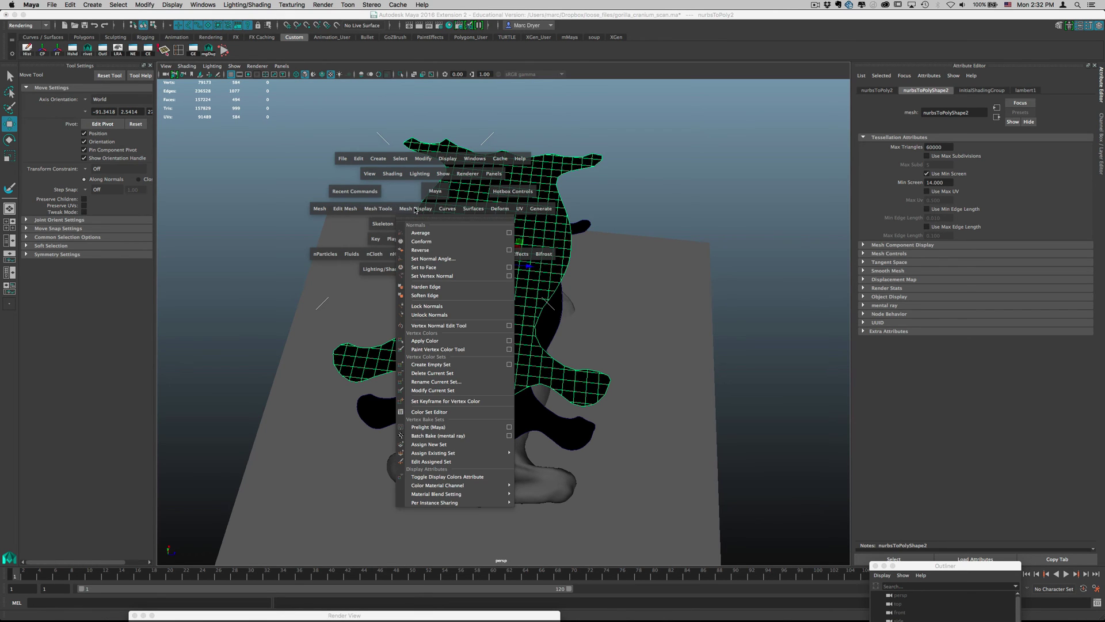
left_click(420, 249)
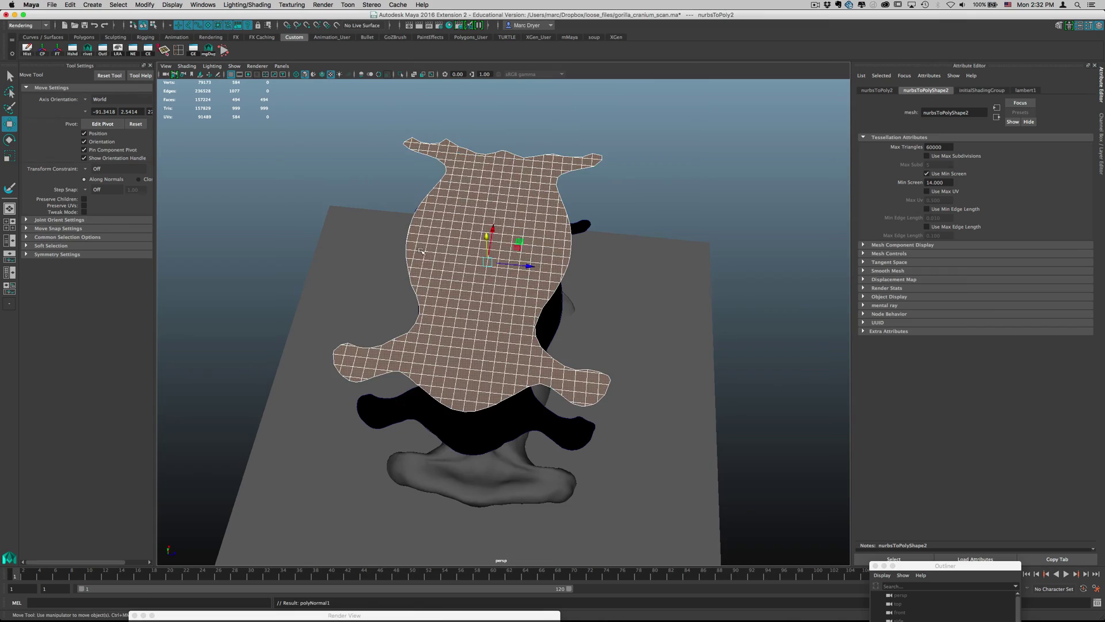
- Select the raised polygon cross-section mesh and examine its reversed surface from several angles above the NURBS surface and skull
left_click_drag(490, 242, 562, 254, "alt")
left_click(551, 249)
left_click_drag(631, 243, 634, 246, "alt")
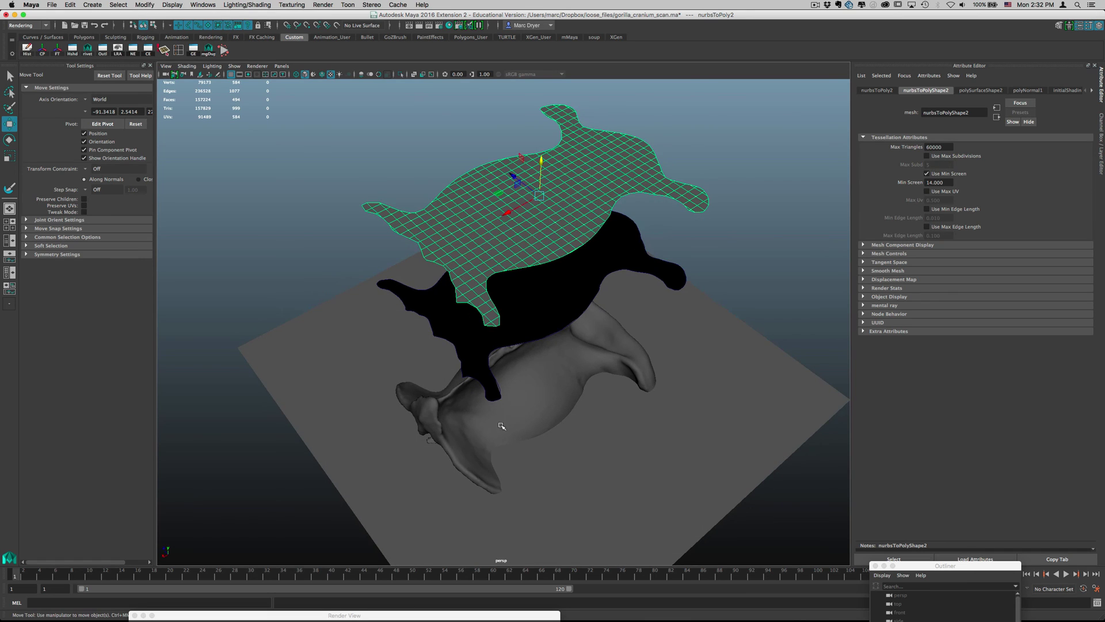
left_click_drag(446, 447, 534, 366, "alt")
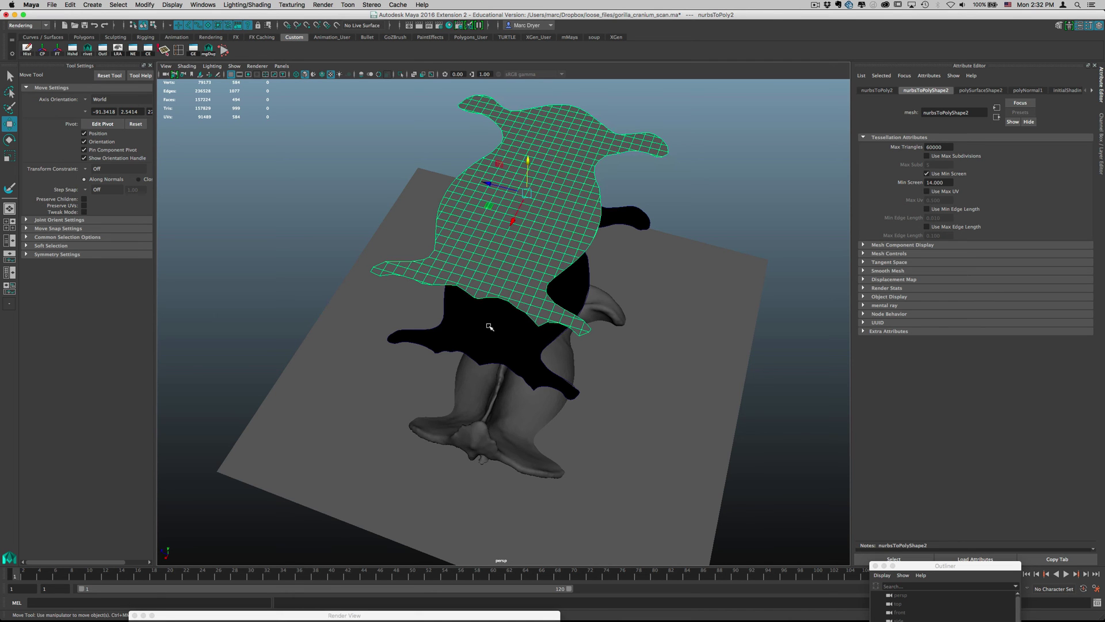
left_click_drag(489, 326, 501, 316, "alt")
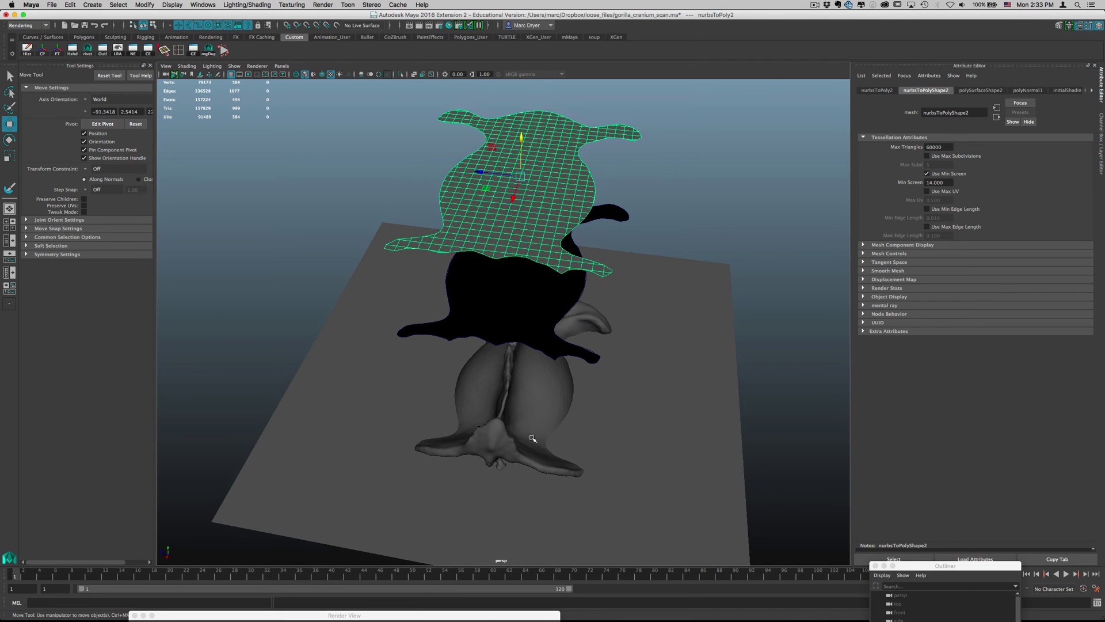
left_click_drag(532, 392, 454, 406, "alt")
- Show the selected mesh's full UV layout in the UV Editor, placed clear of the model, and compare it with the raised mesh
left_click(203, 5)
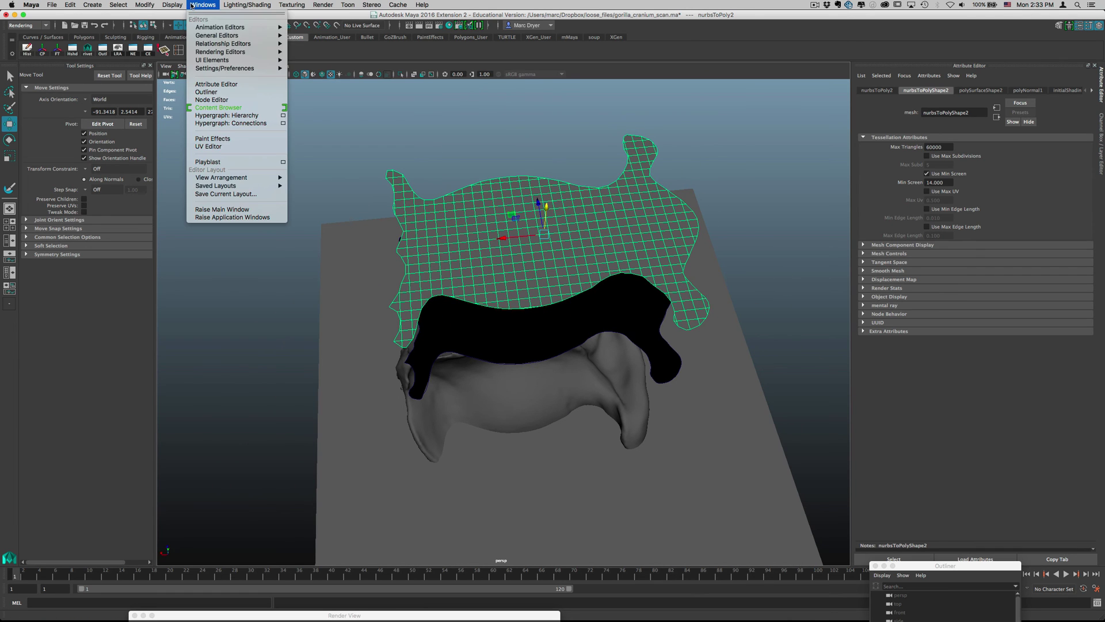
left_click(208, 147)
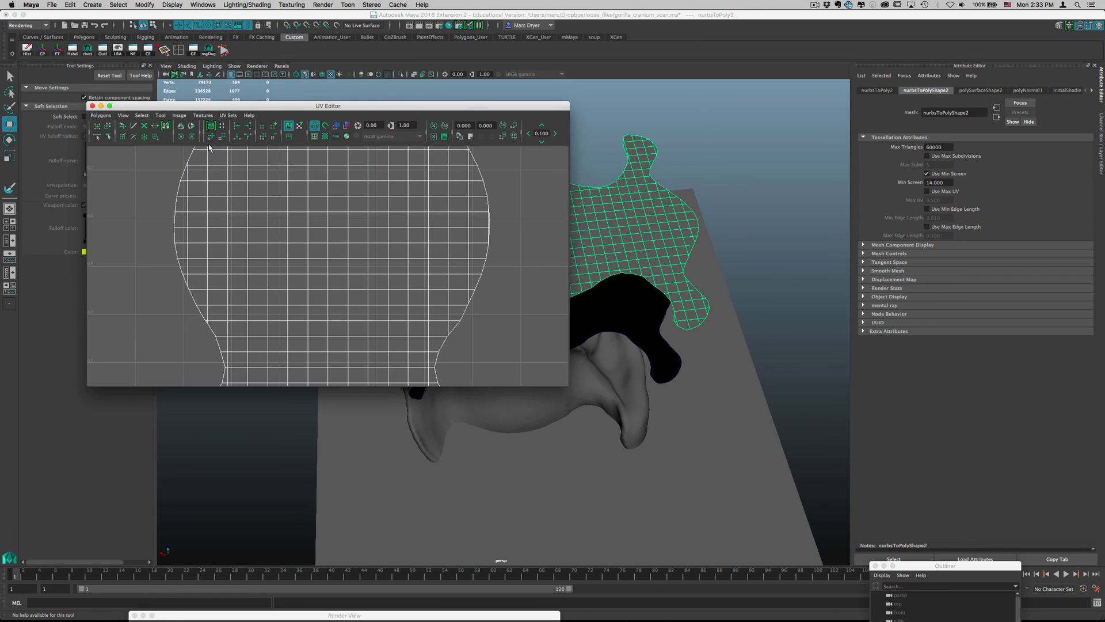
key("f")
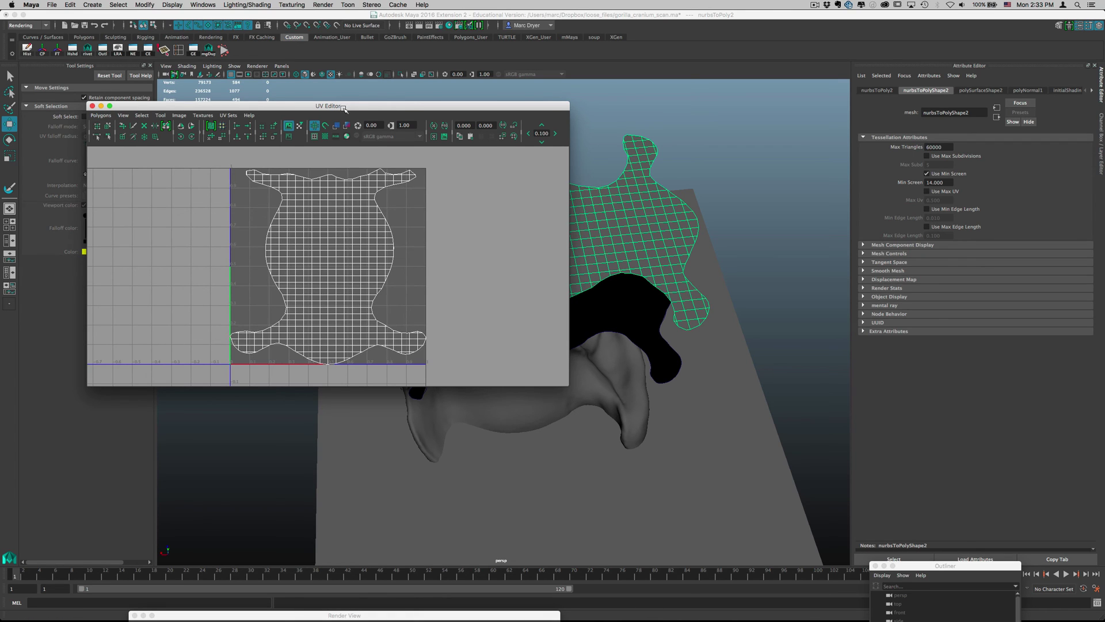
left_click_drag(343, 106, 921, 198)
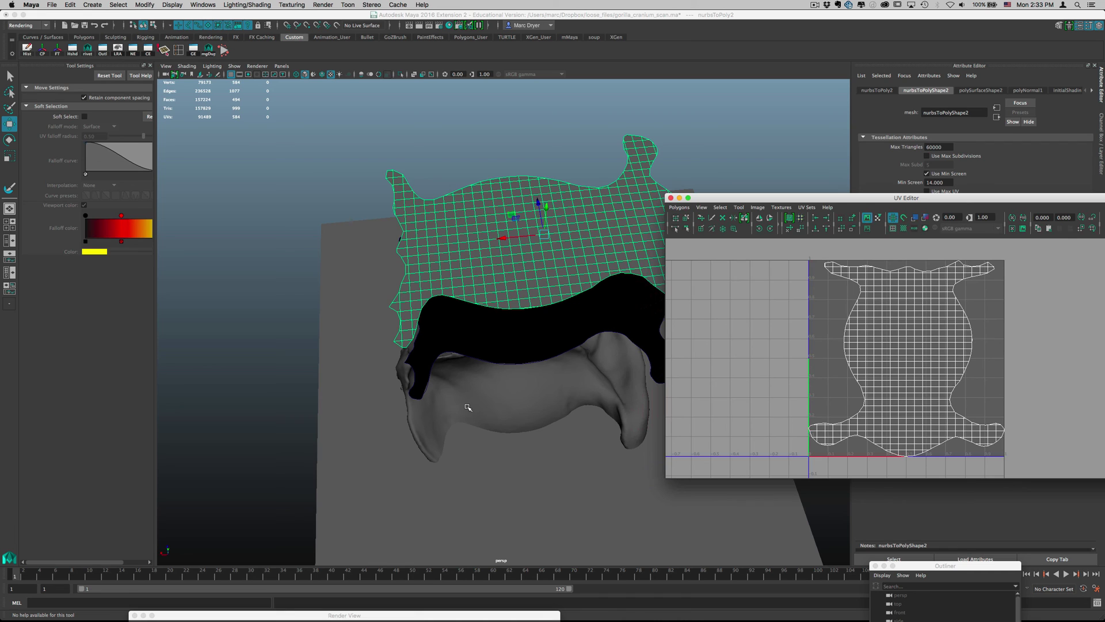
left_click_drag(467, 399, 316, 389, "alt")
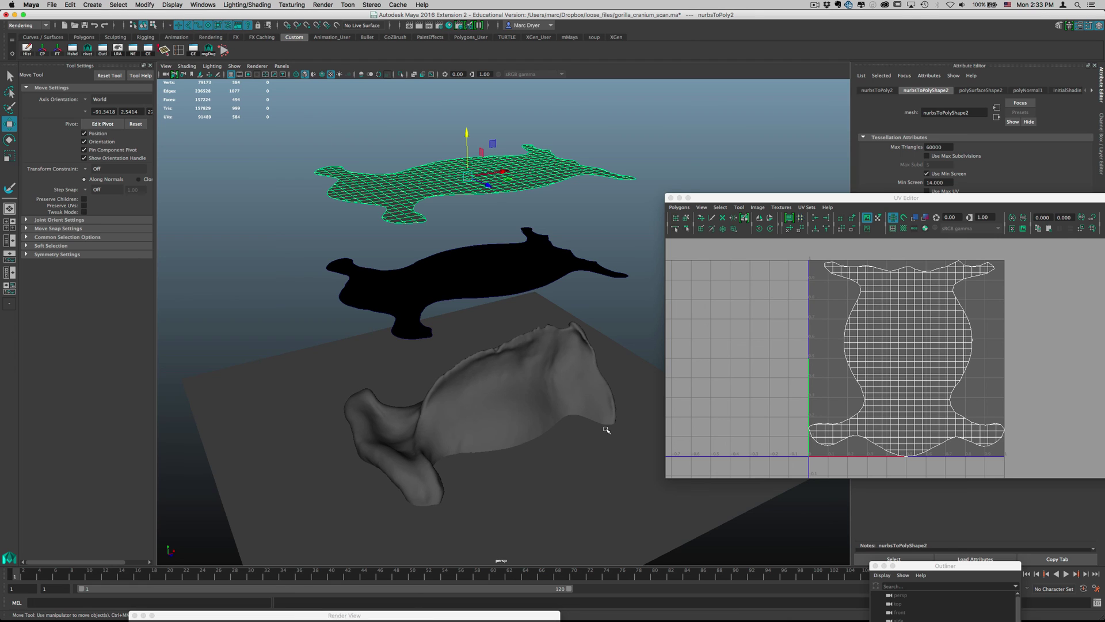
left_click_drag(525, 365, 432, 320, "alt")
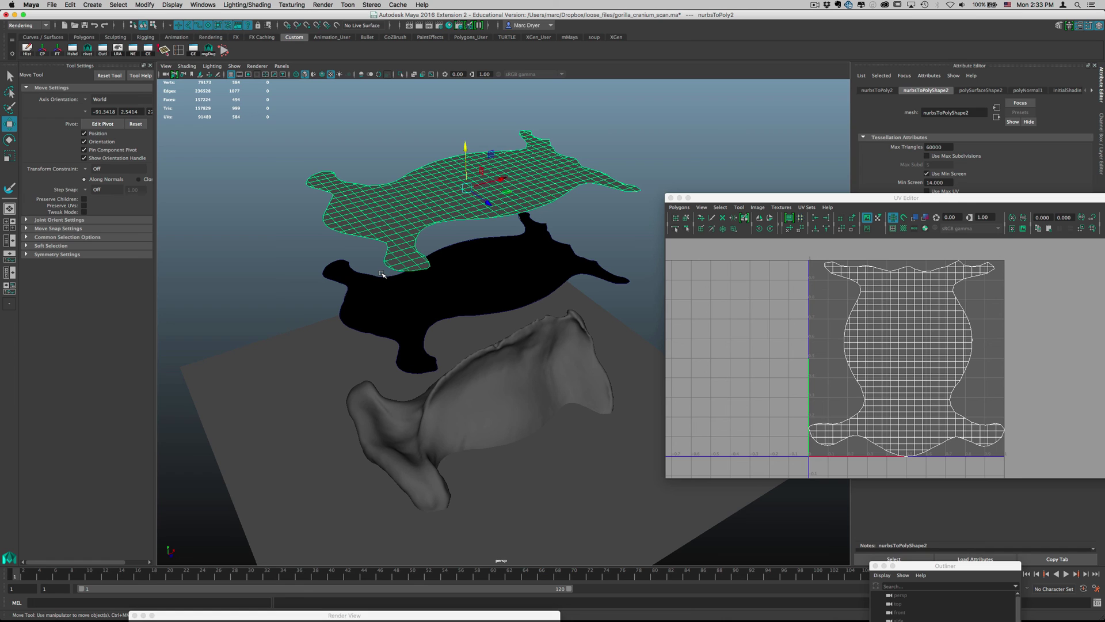
left_click_drag(425, 212, 425, 216, "alt")
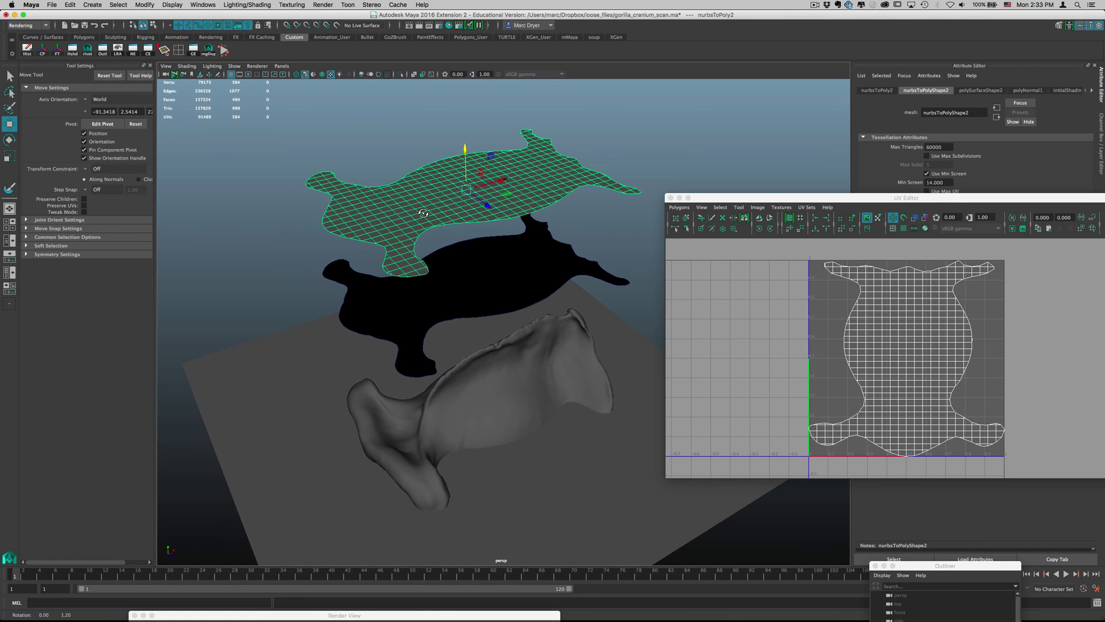